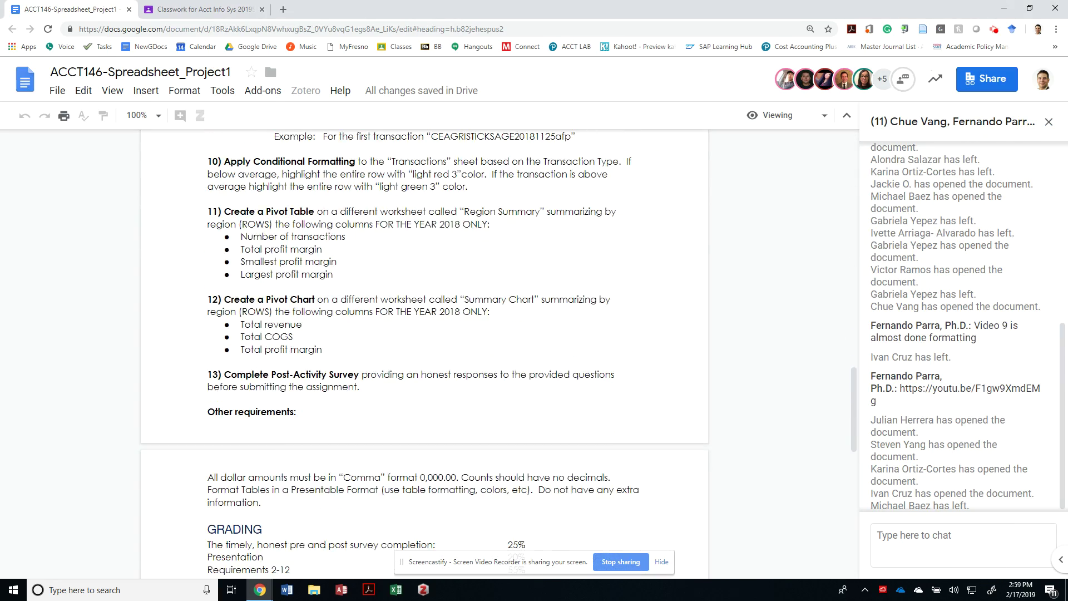
Switch to the Spreadsheet_Project1_Solved spreadsheet and fit the Region column's width to its contents on the Transactions sheet.
scroll(818, 573, up, 2)
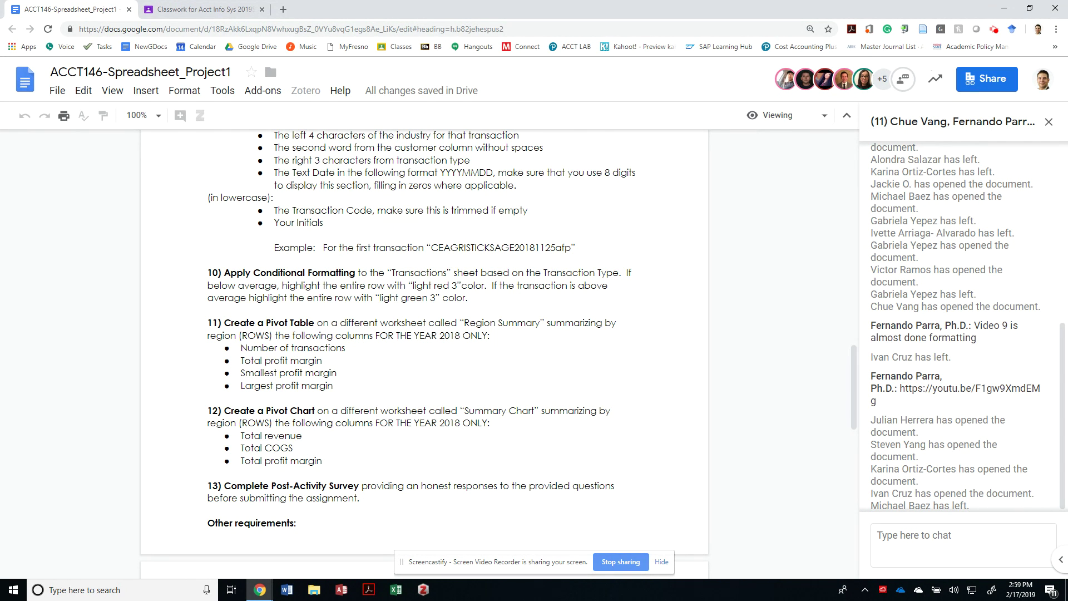
key(alt+Tab)
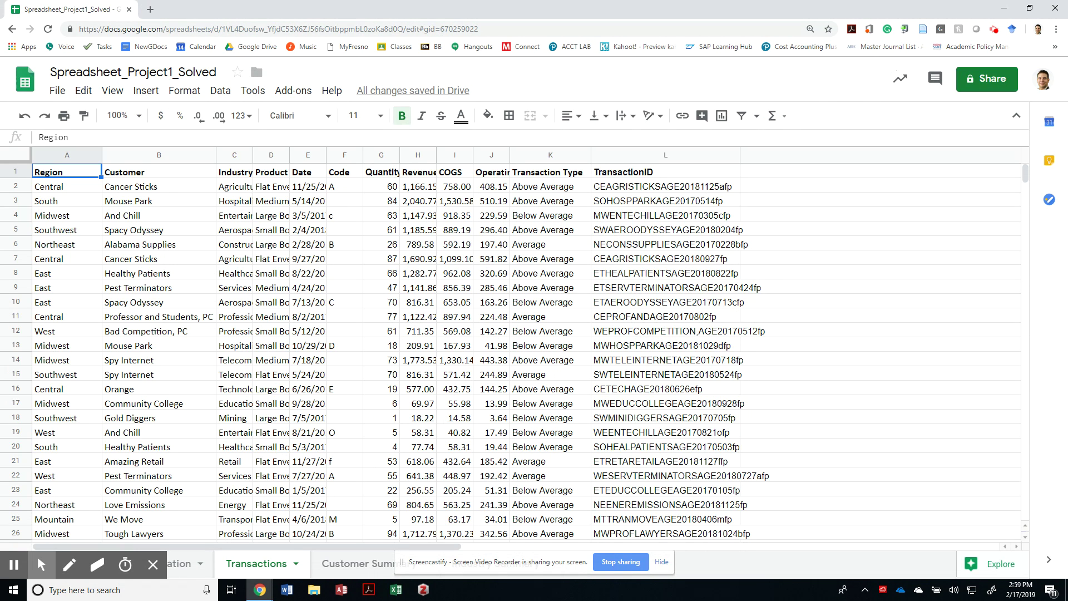
click(445, 316)
click(67, 172)
shift+click(723, 172)
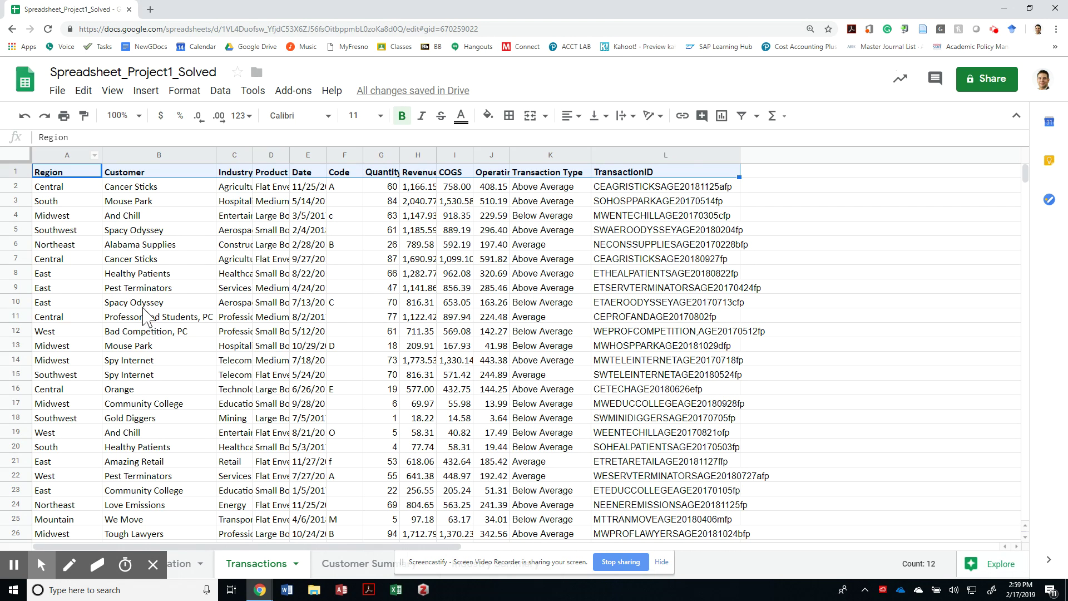
key(ctrl+space)
double_click(102, 155)
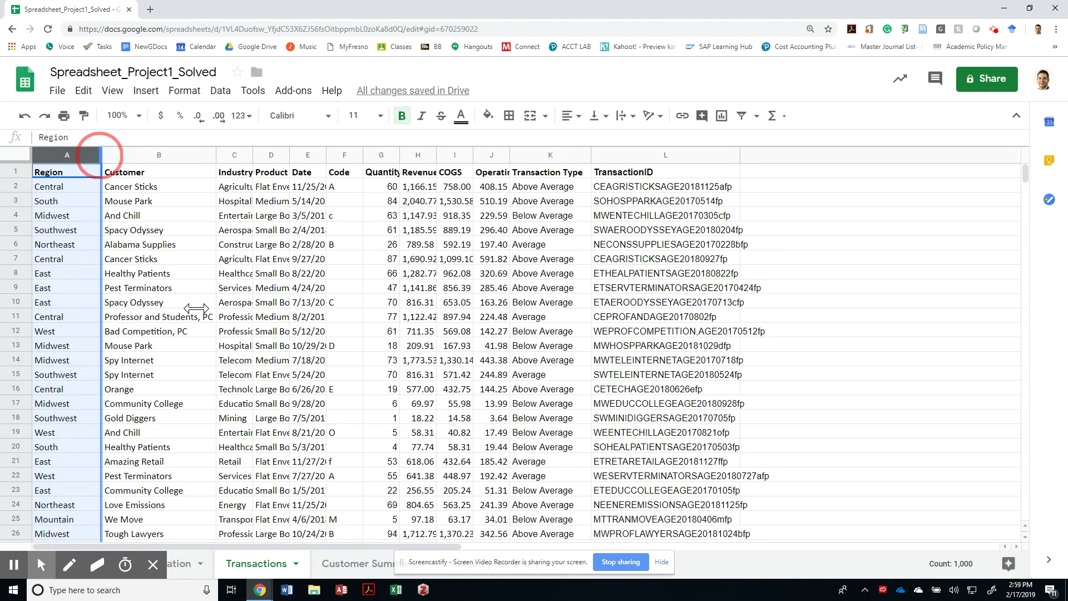
Set the entire transactions table to the Tahoma font at size 9.
click(116, 215)
key(ctrl+a)
click(310, 114)
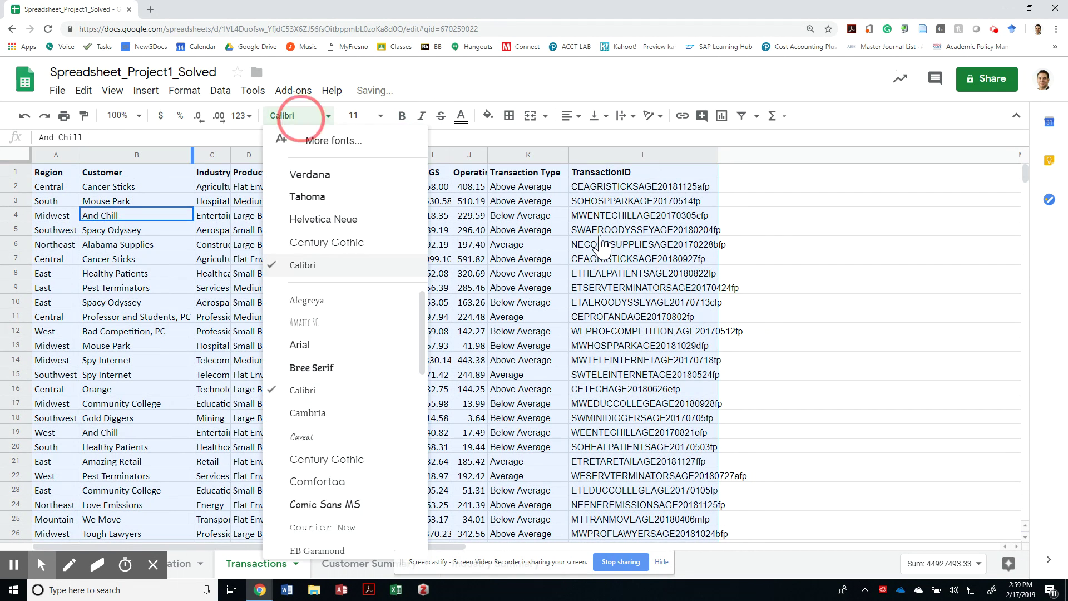
click(327, 195)
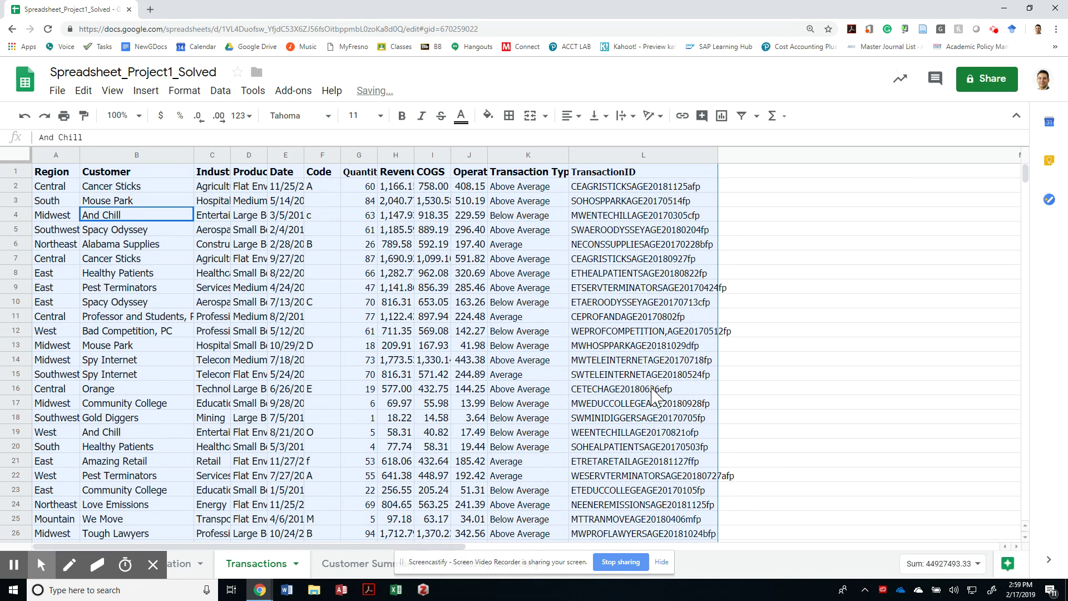
click(380, 116)
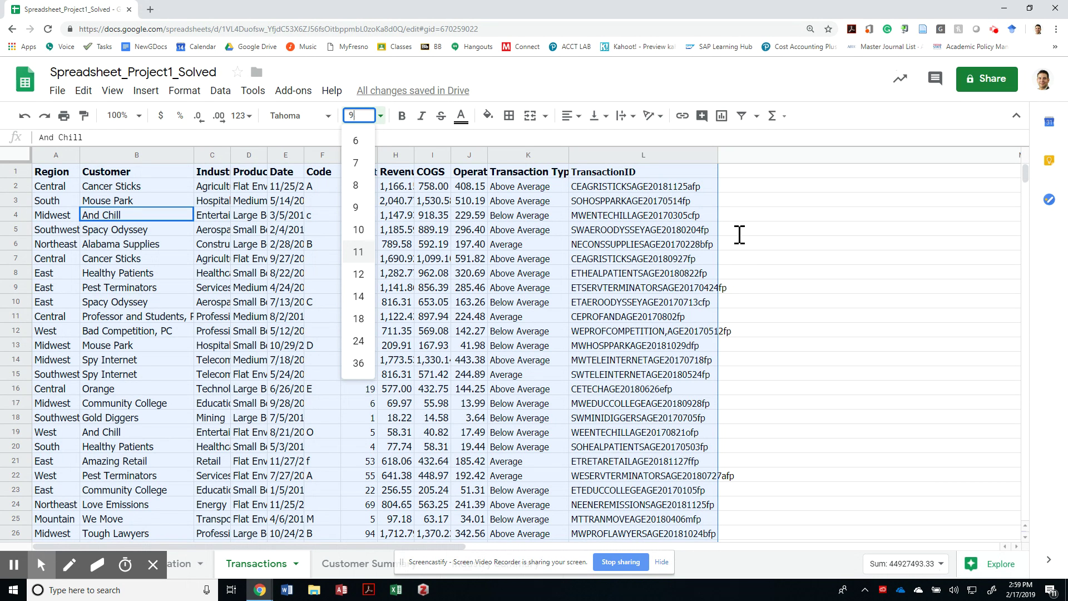
text(9)
key(Return)
click(359, 245)
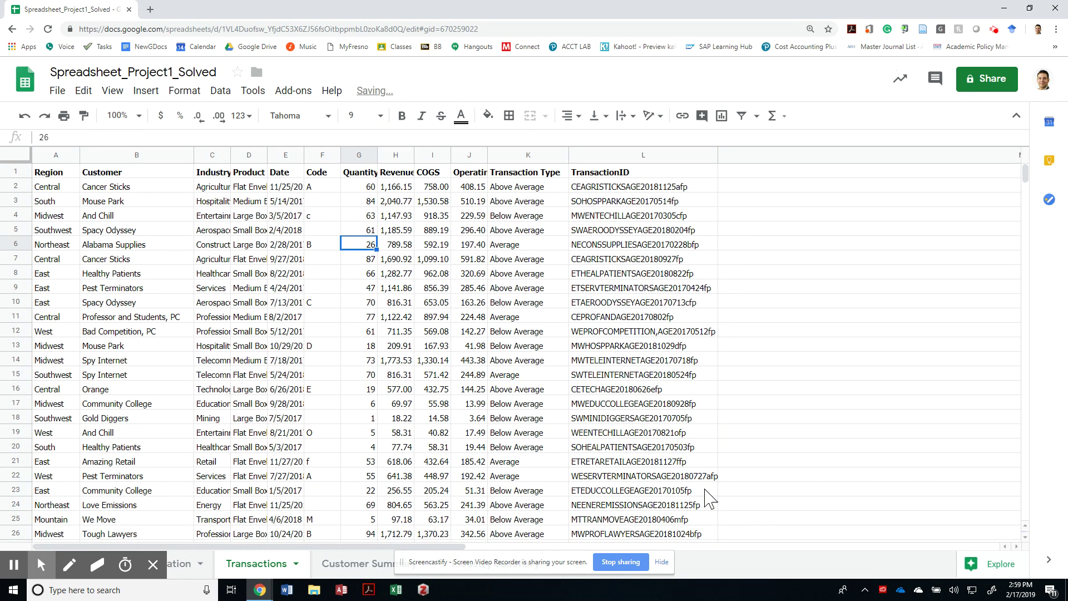
Fit the widths of columns A through L to their contents.
drag(55, 155, 704, 154)
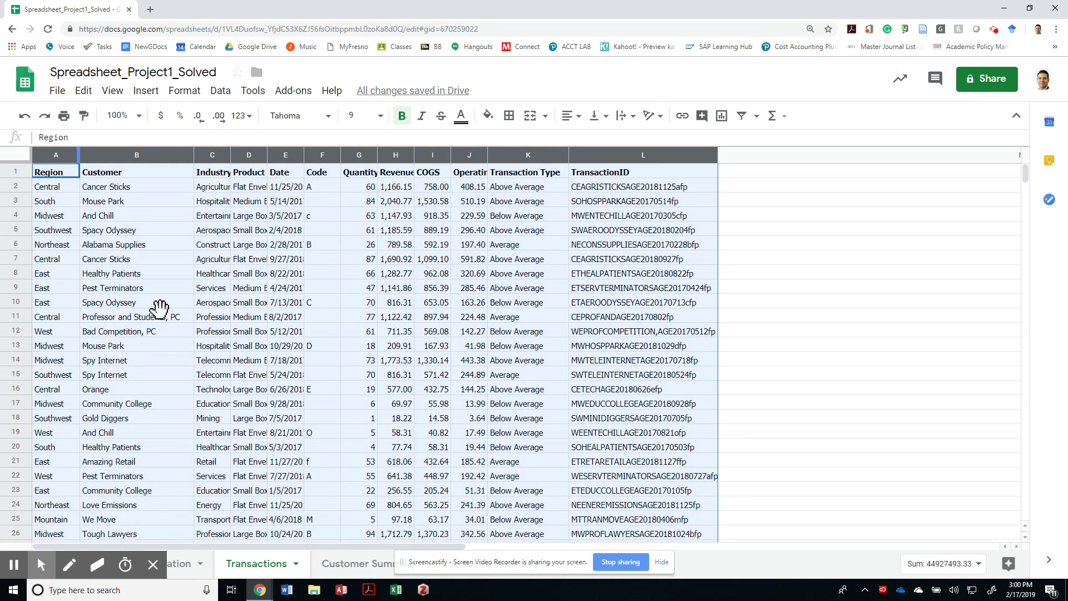
double_click(81, 155)
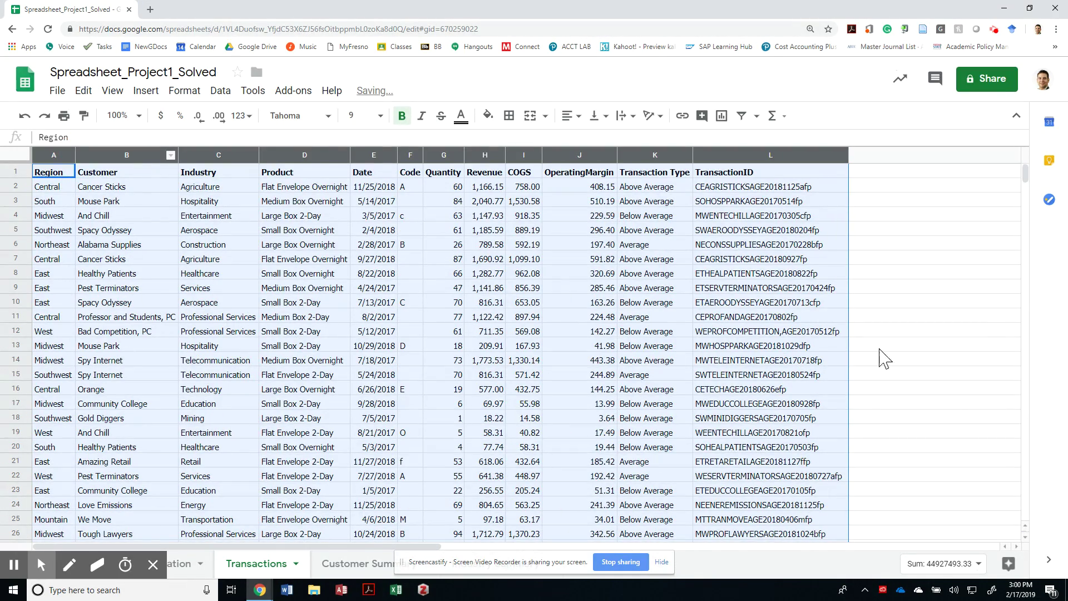
Look through the transaction records down to the end of the table and return to the header row.
scroll(890, 537, down, 2)
scroll(913, 406, down, 3)
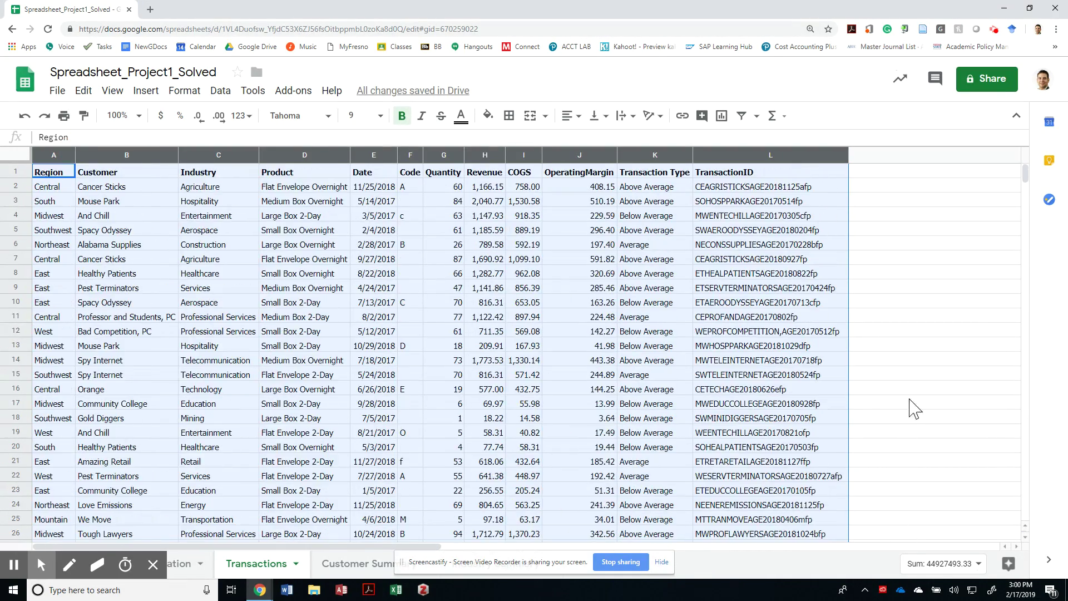
scroll(901, 469, down, 20)
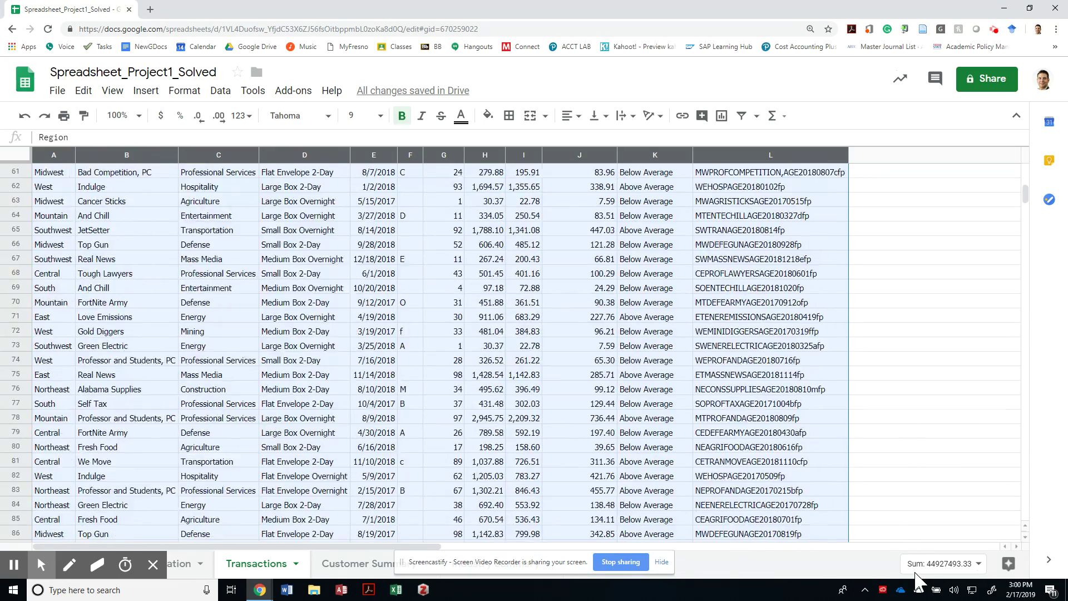
click(443, 272)
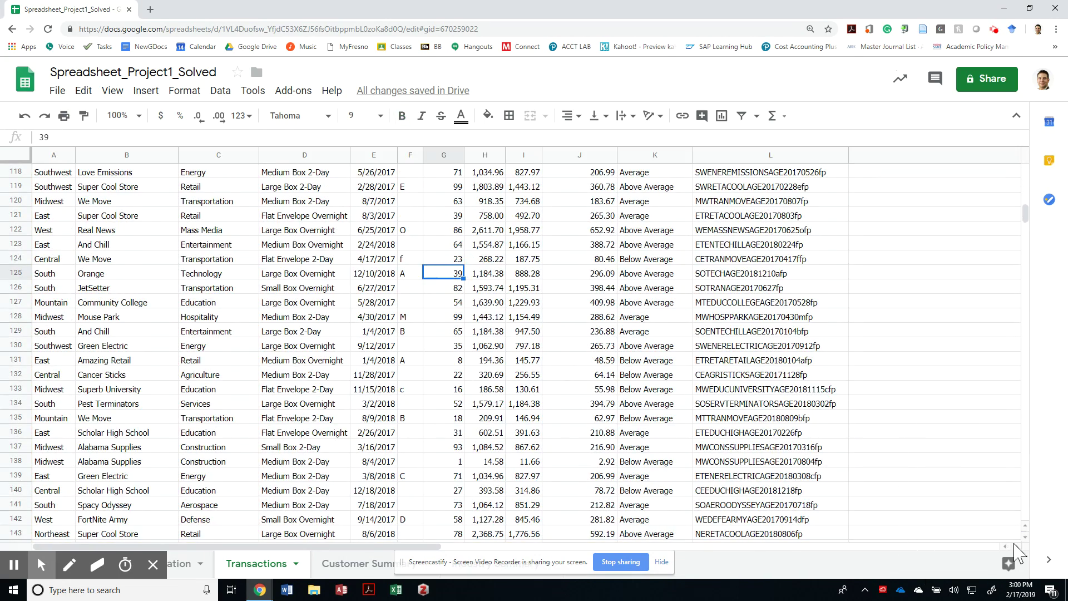
key(ctrl+z)
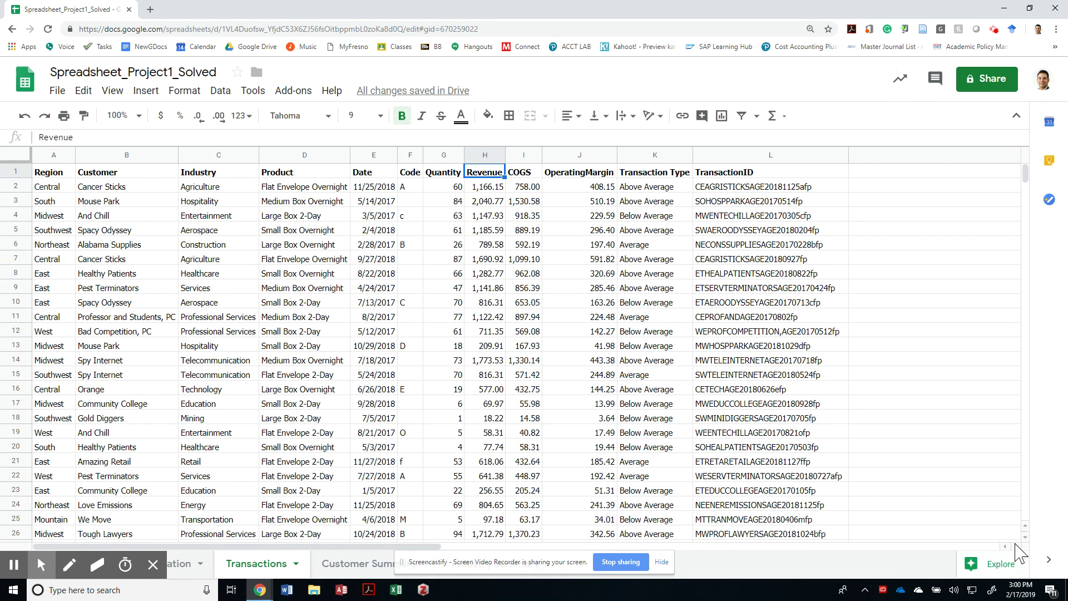
key(Right)
key(ctrl+z)
key(ctrl+z)
key(ctrl+z)
key(ctrl+z)
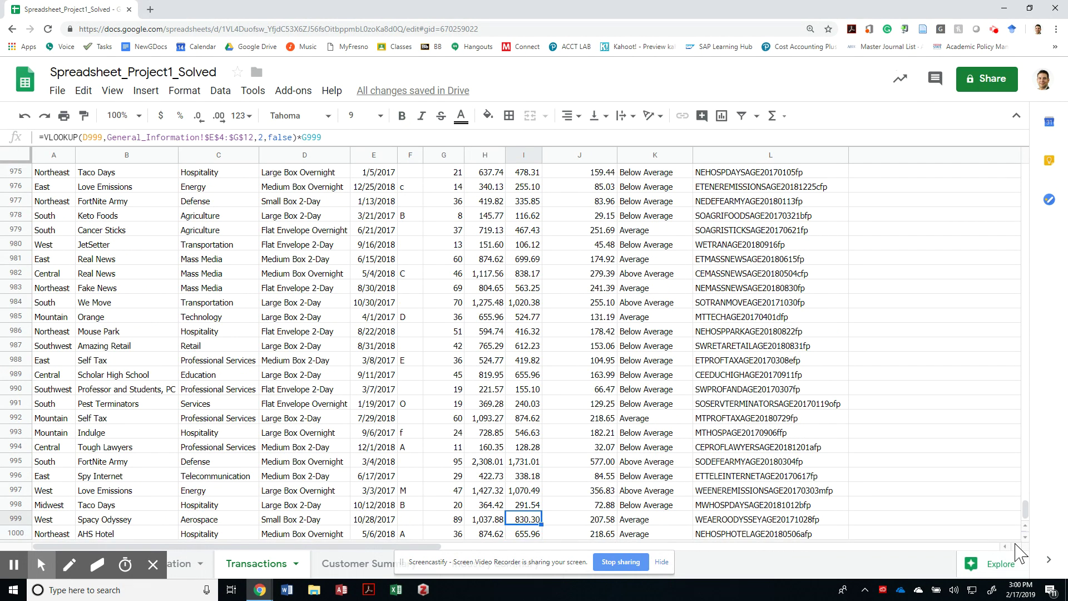
Try the header "Operating Margin" in cell J1, and restore it to "OperatingMargin".
key(Up)
key(F2)
key(Left)
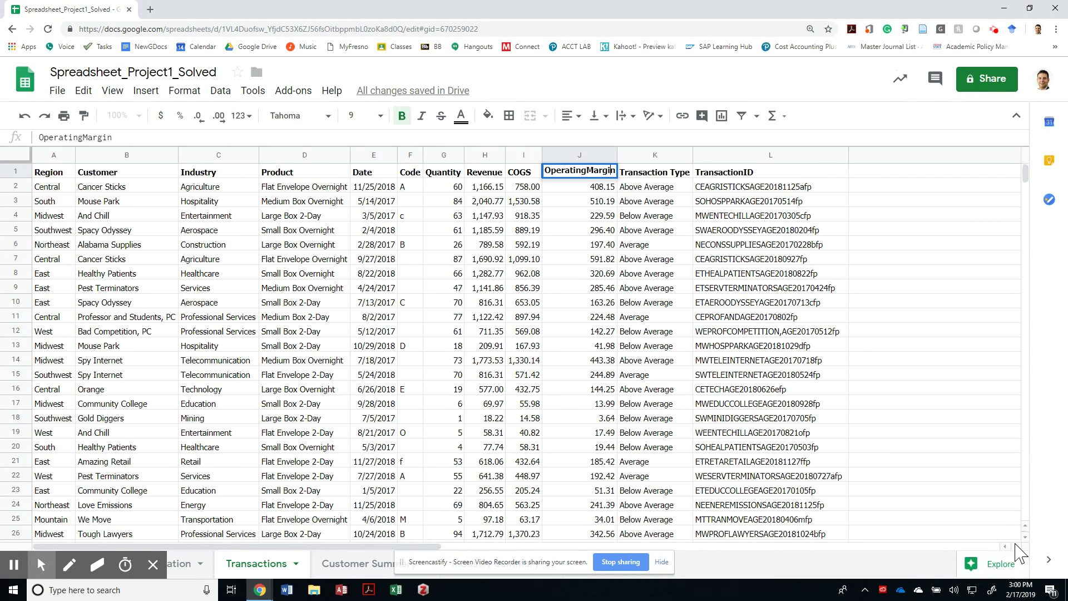
key(Return)
key(Up)
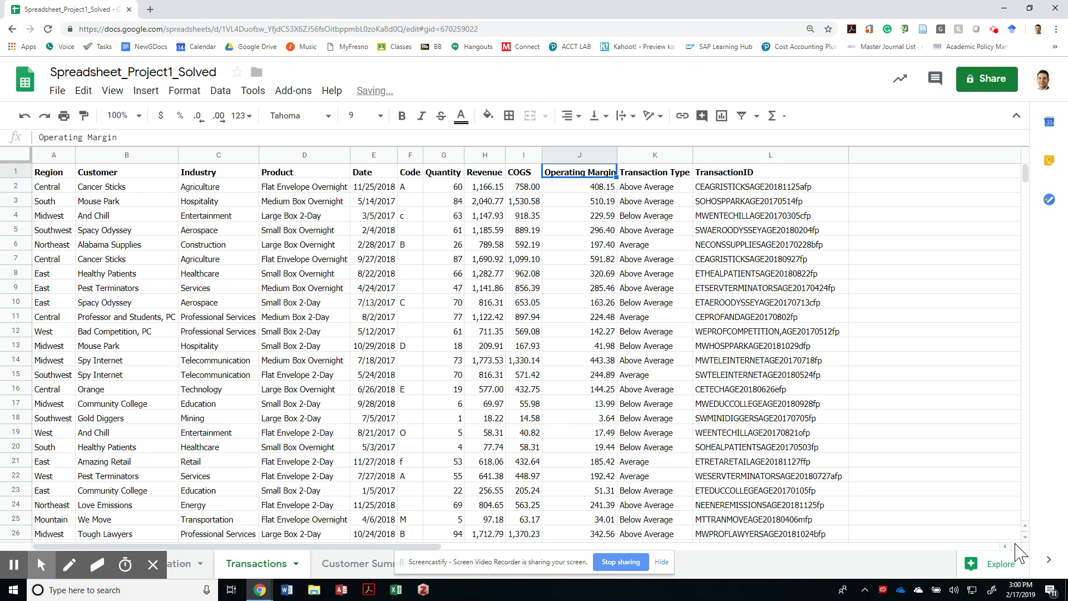
key(ctrl+z)
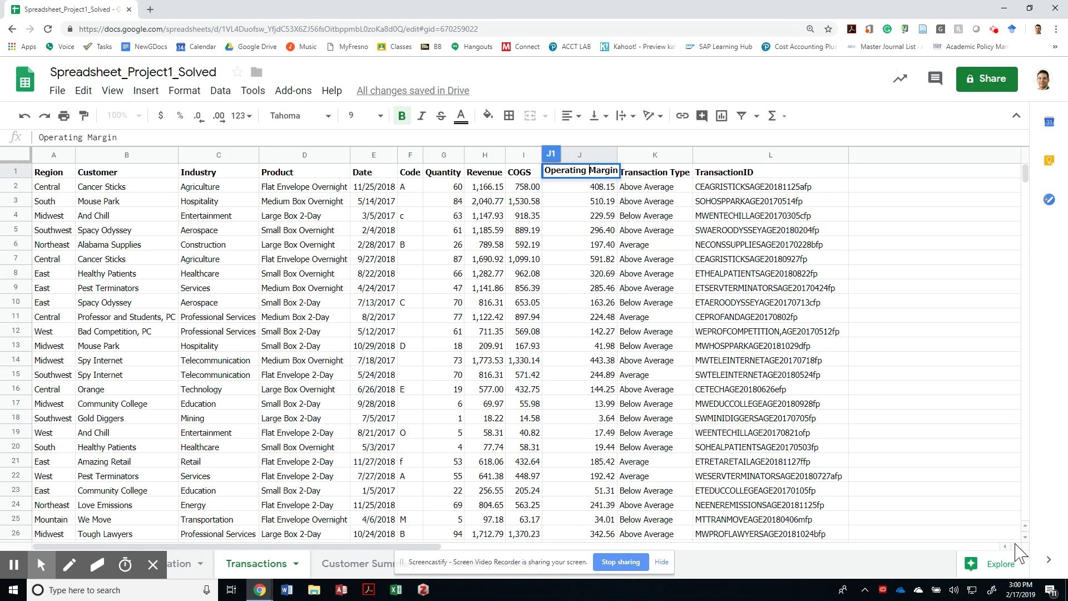
key(Down)
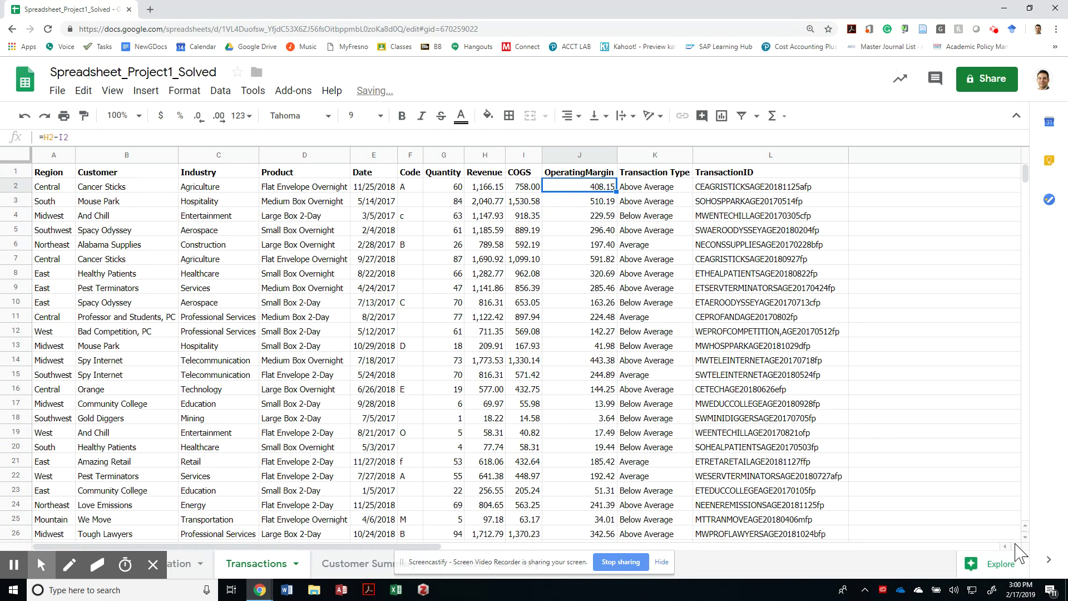
key(Up)
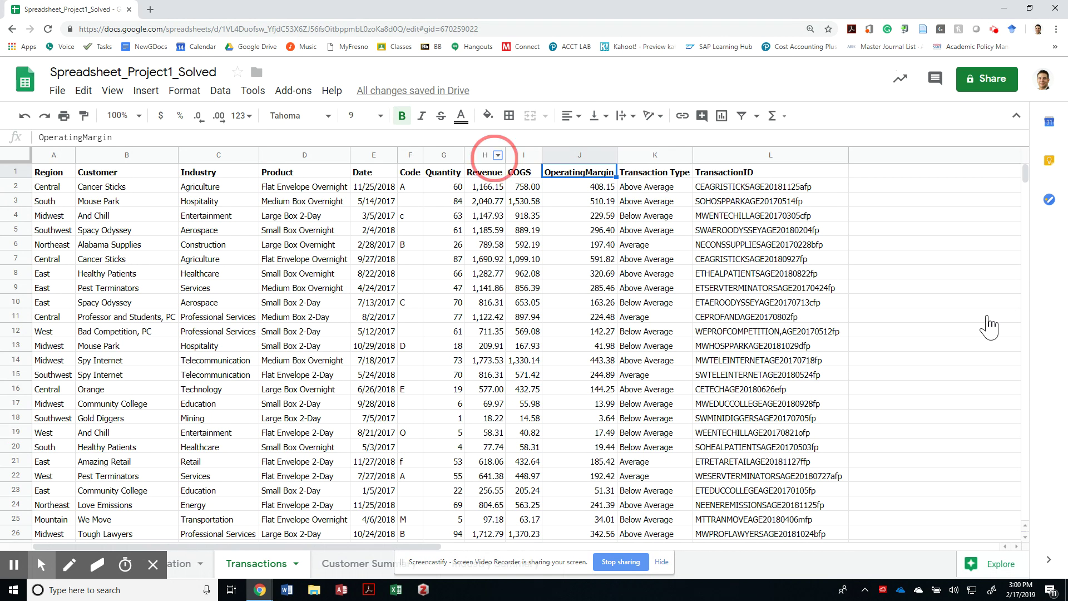
Widen the Revenue, COGS and OperatingMargin columns to one equal width.
right_click(494, 154)
click(523, 155)
click(486, 154)
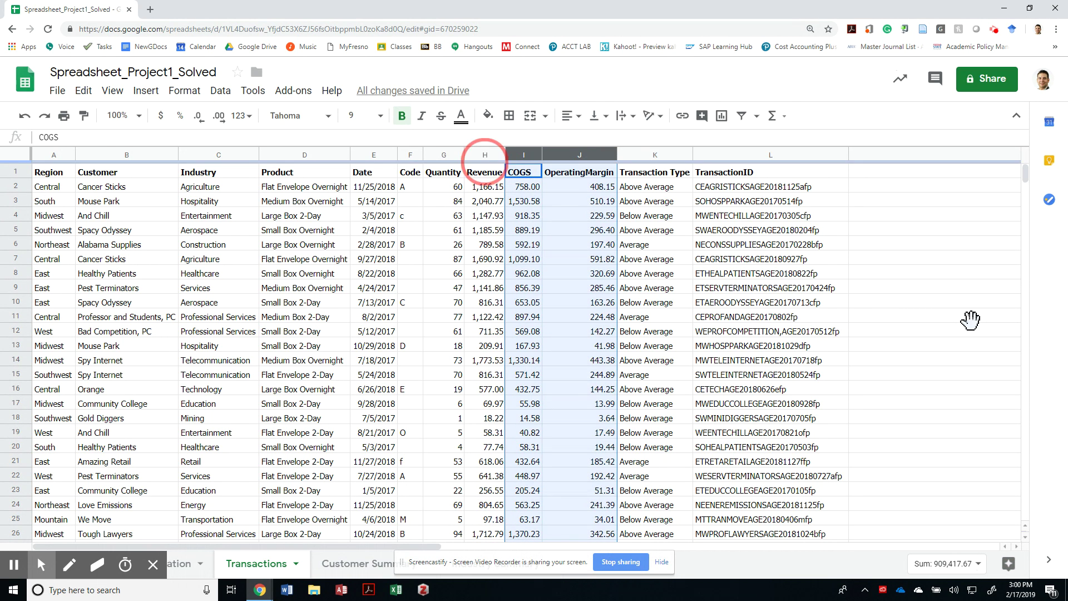
shift+click(545, 152)
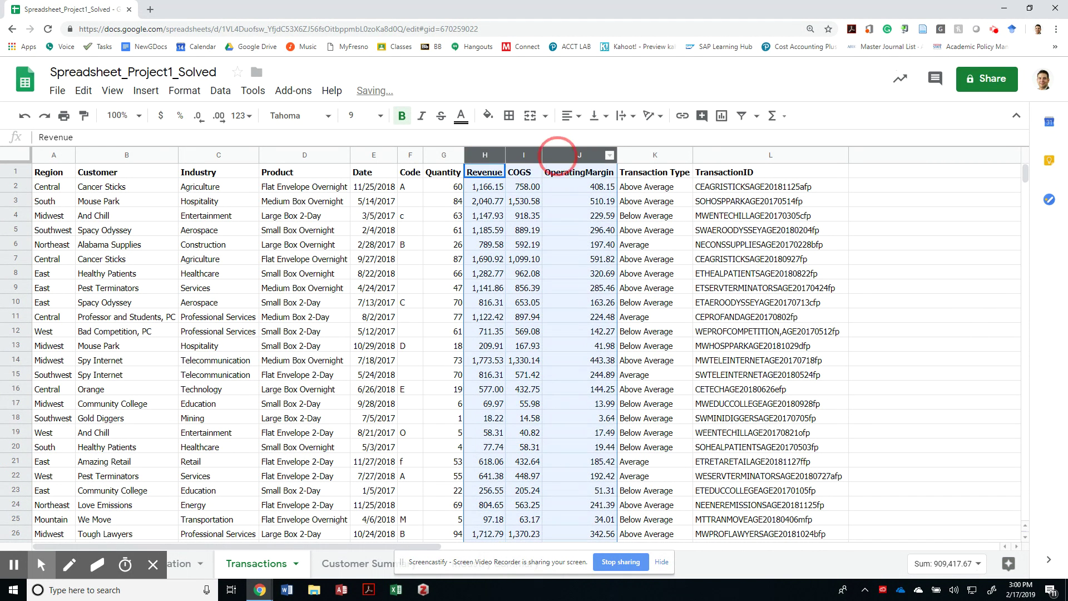
drag(541, 149, 591, 150)
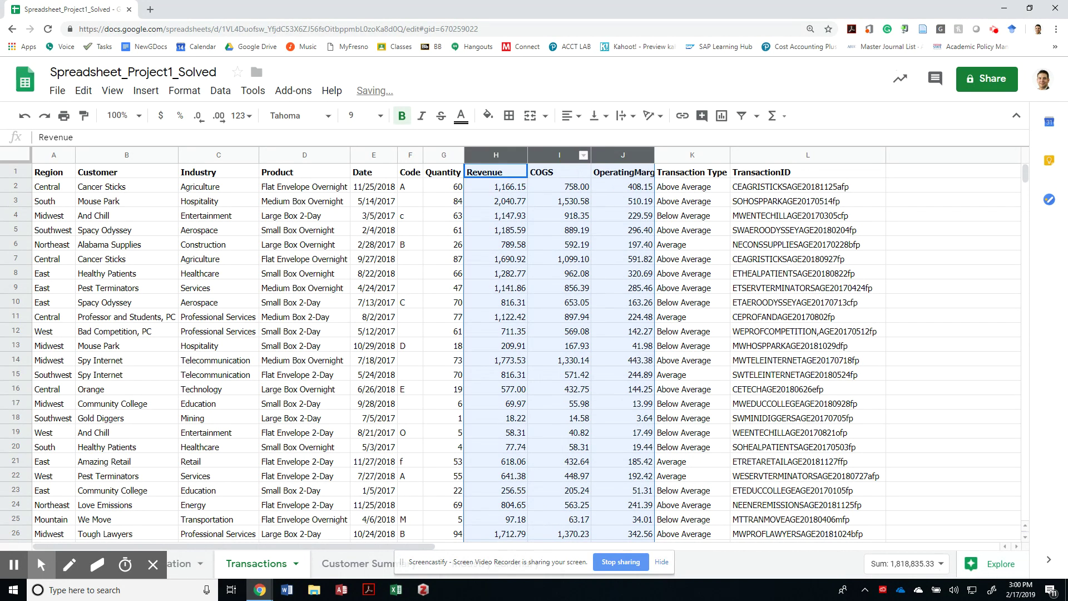
click(691, 287)
click(781, 274)
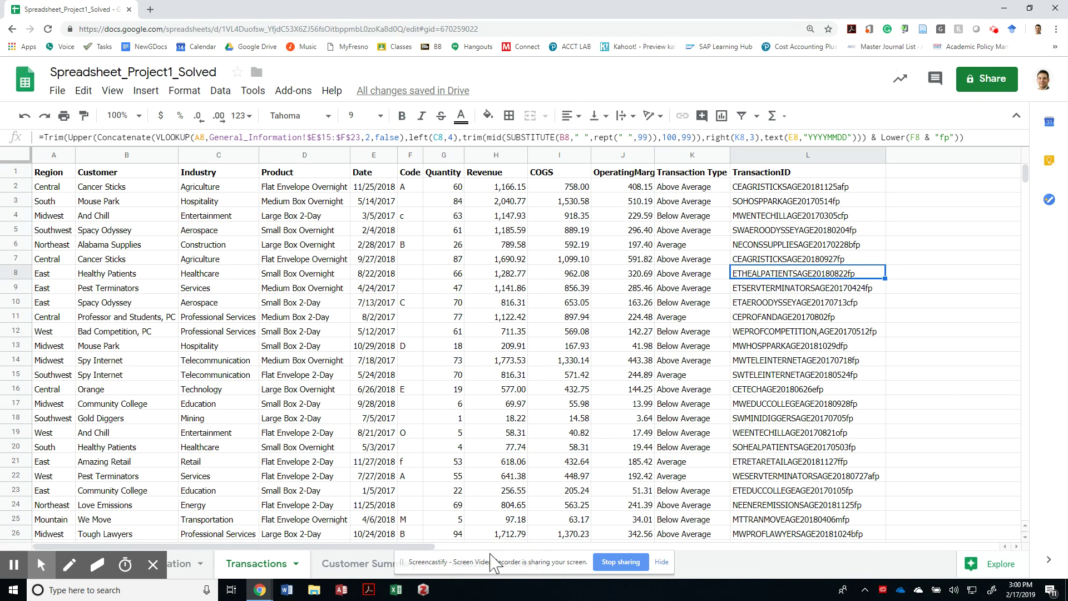
Apply alternating colors to A1:L1000 with the default gray style and a header row.
key(ctrl+Home)
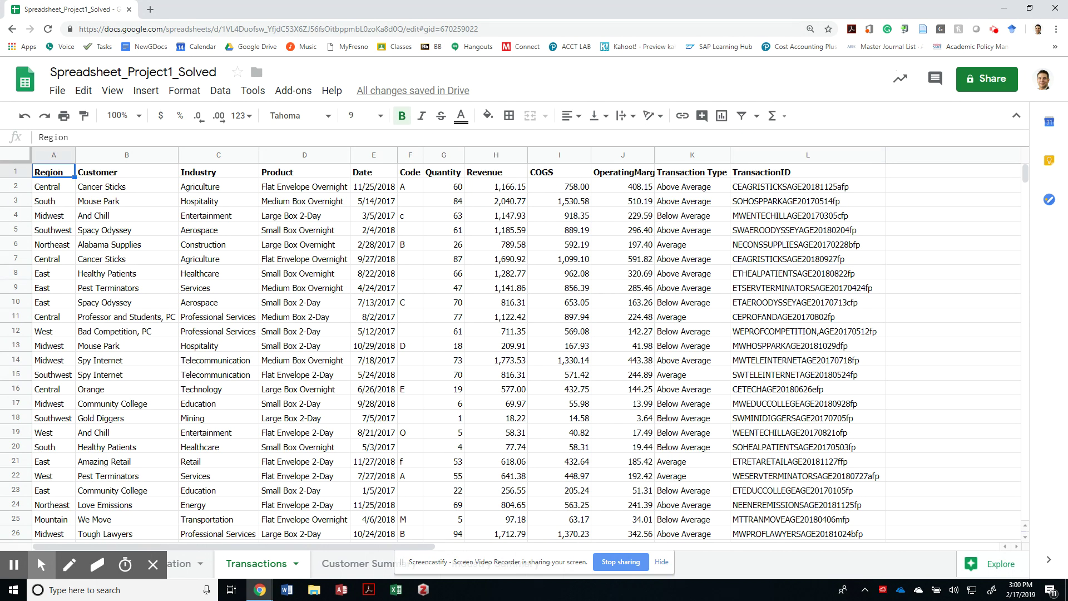
key(ctrl+shift+Down)
key(ctrl+shift+Right)
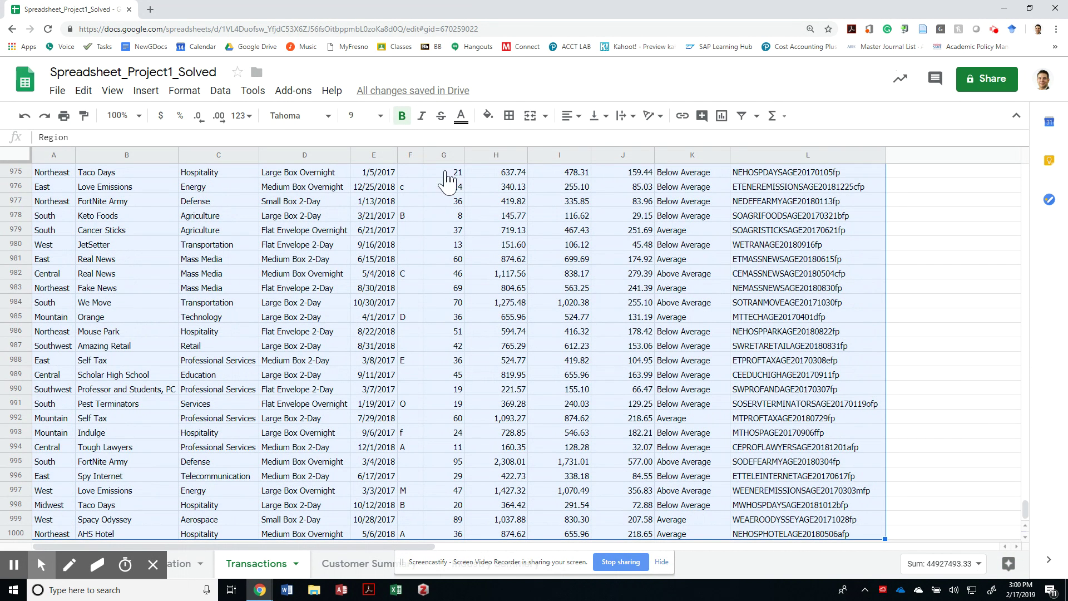
key(alt+o)
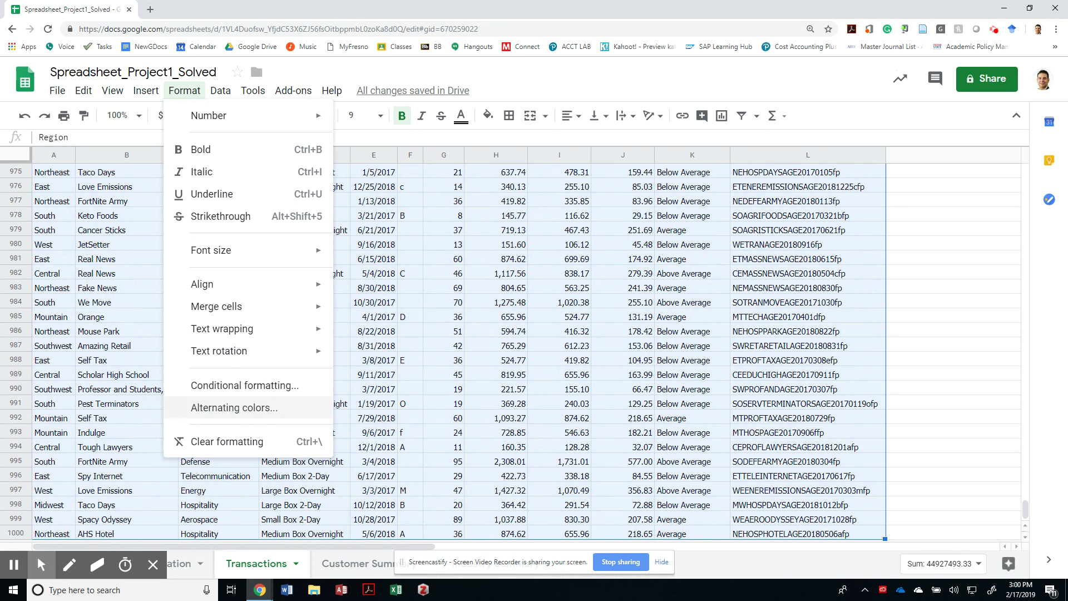
click(253, 408)
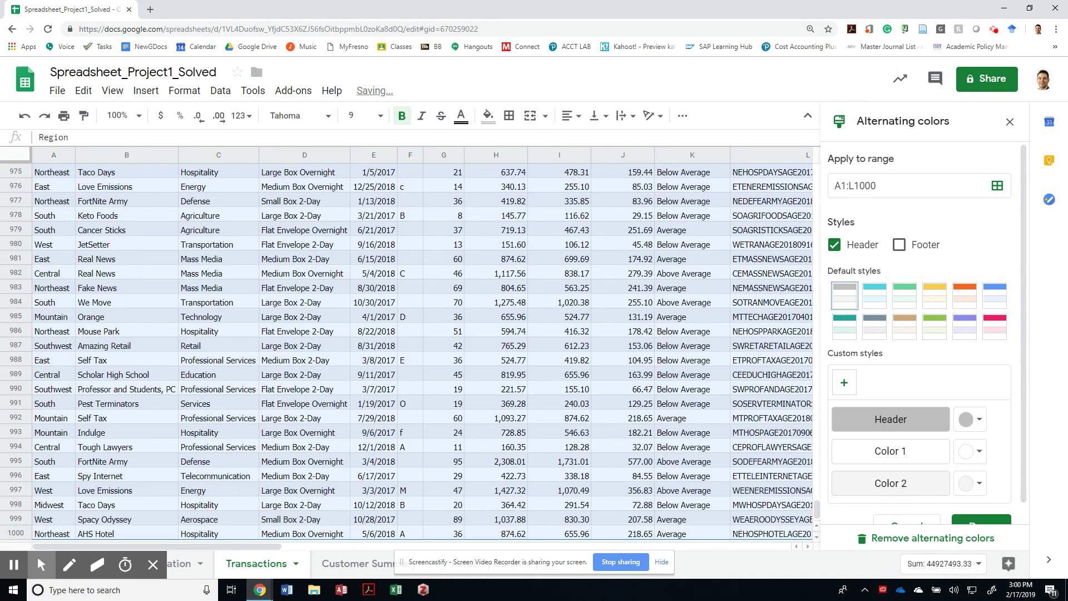
scroll(946, 445, down, 2)
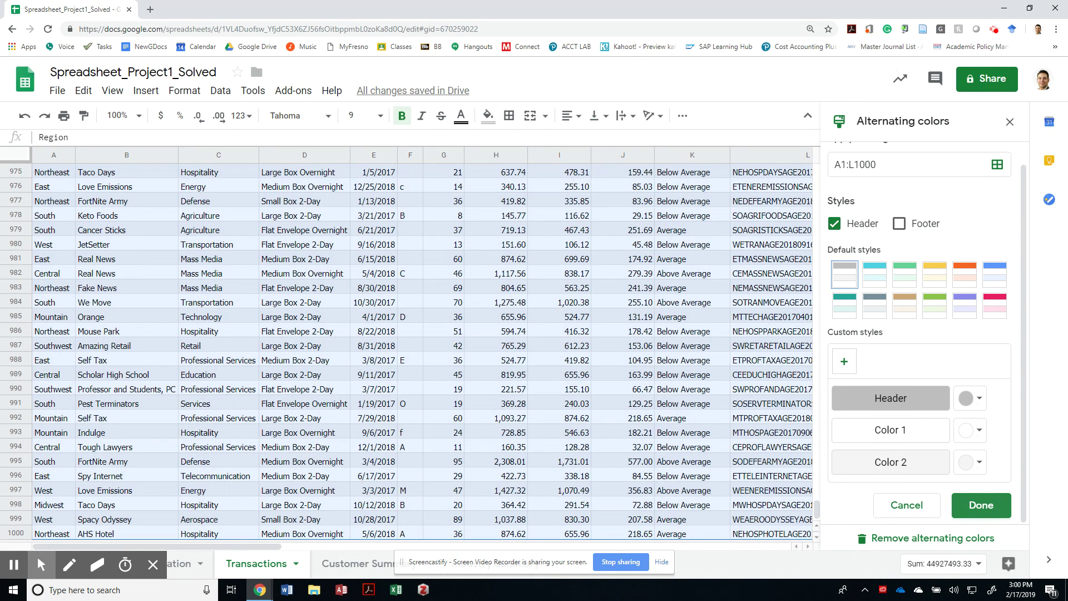
click(989, 500)
click(777, 389)
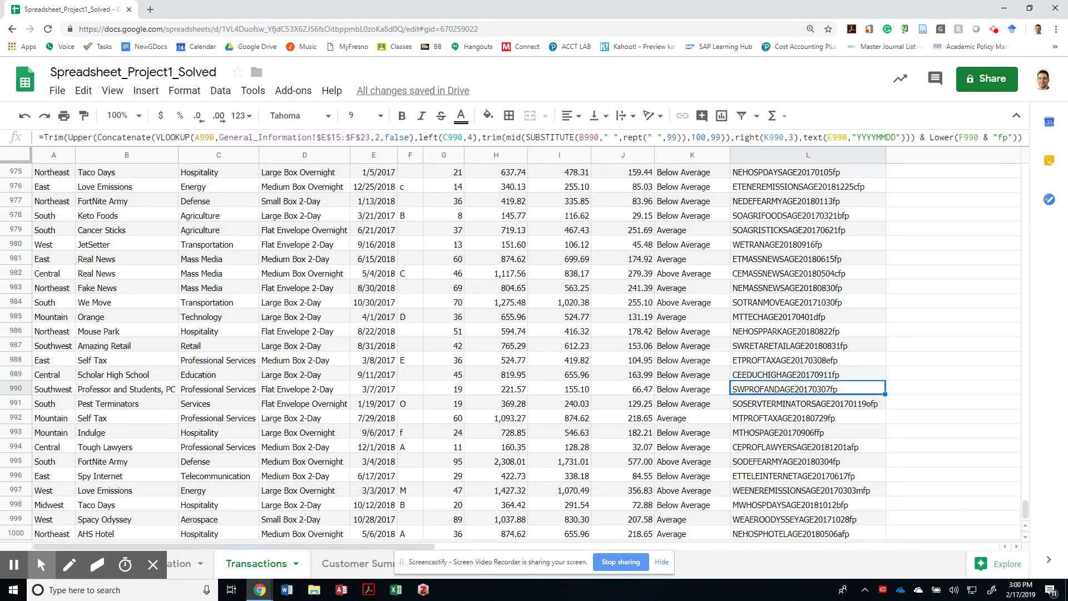
key(ctrl+Home)
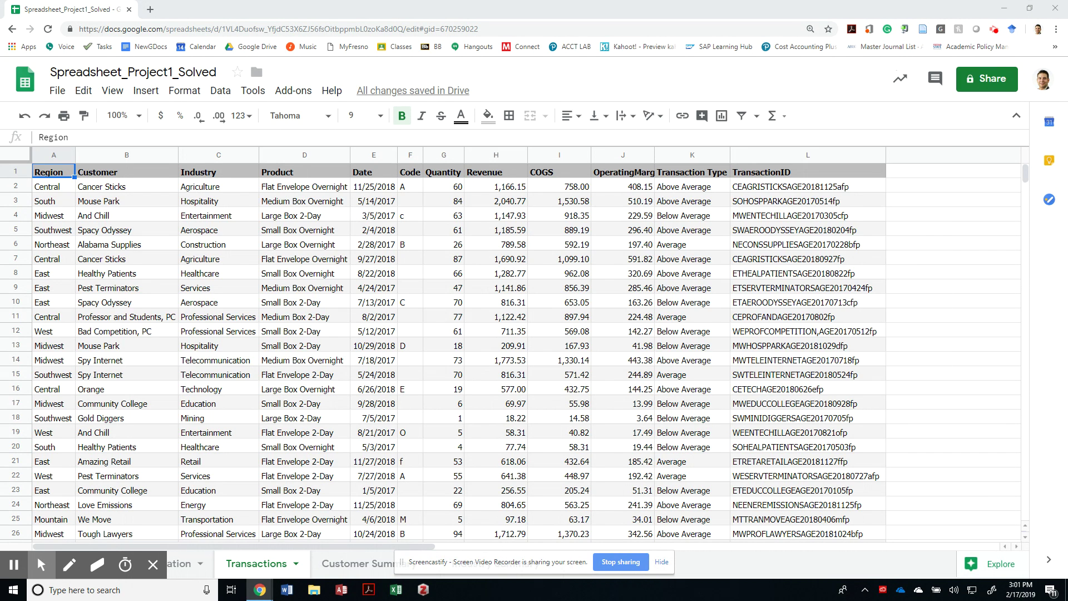
Check the Transaction Type column's values in the first rows and its header.
key(alt+Tab)
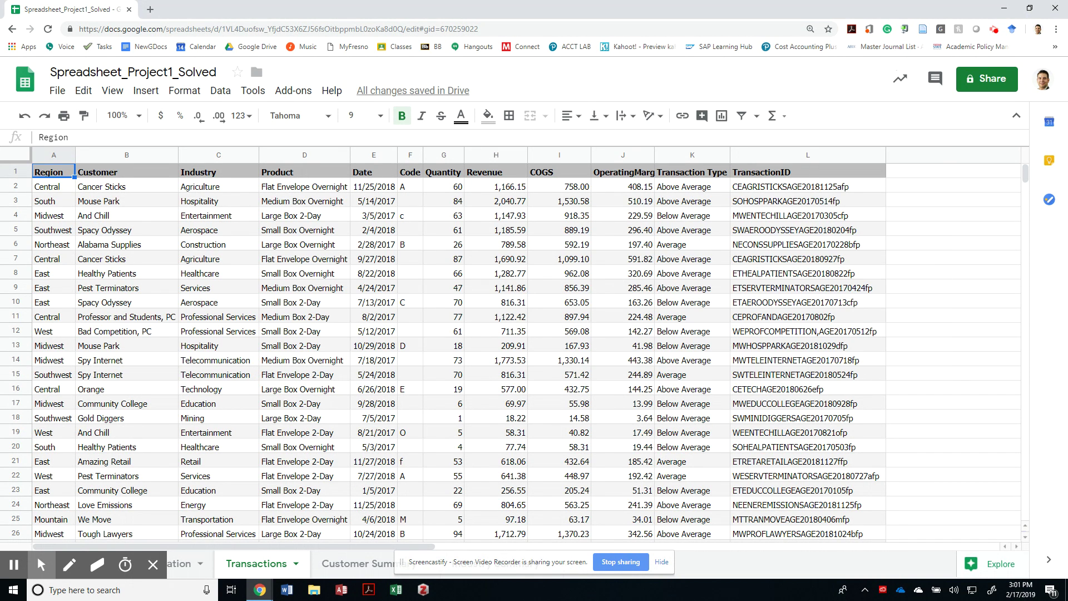
click(692, 186)
key(Down)
key(Down)
key(Up)
key(Up)
key(Up)
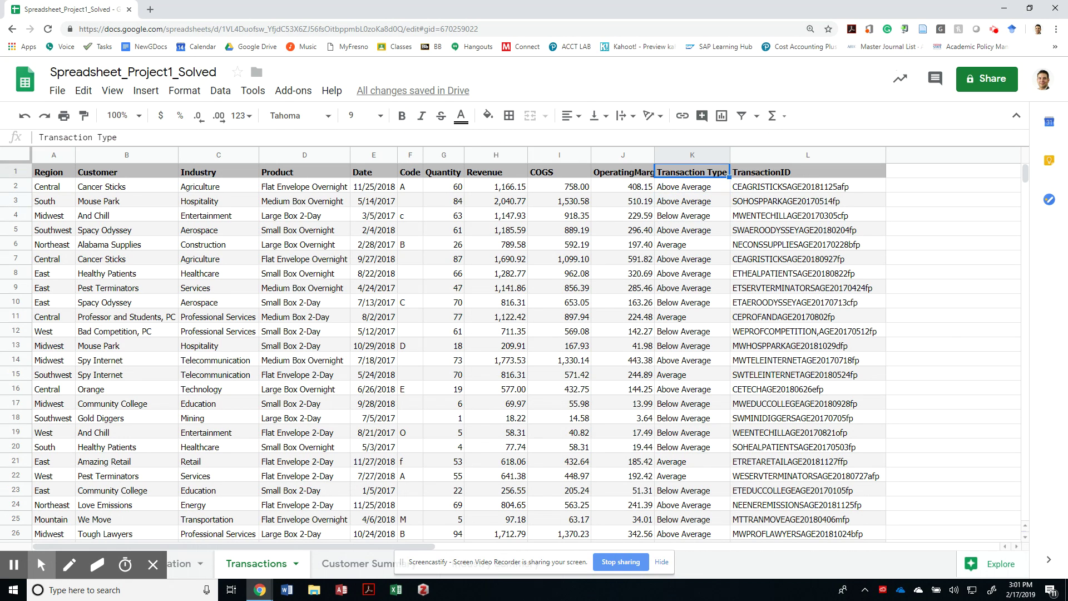
Open conditional formatting for the data range A2:L1000 and delete the existing rule that covers A1:L1000.
key(ctrl+Left)
key(Down)
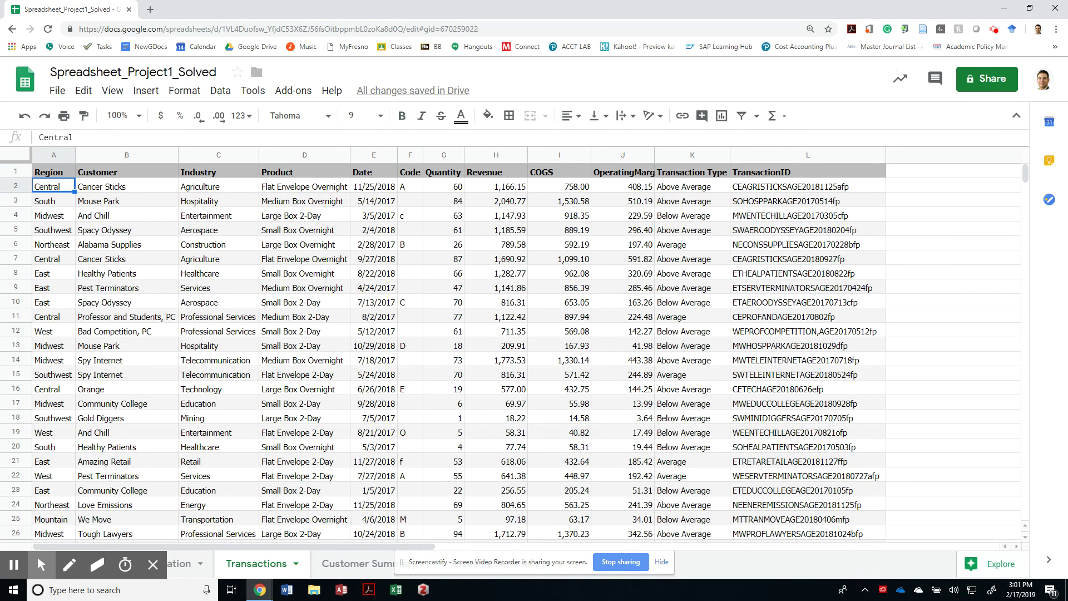
key(Up)
key(Down)
key(Up)
key(Down)
key(ctrl+shift+Down)
key(ctrl+shift+Right)
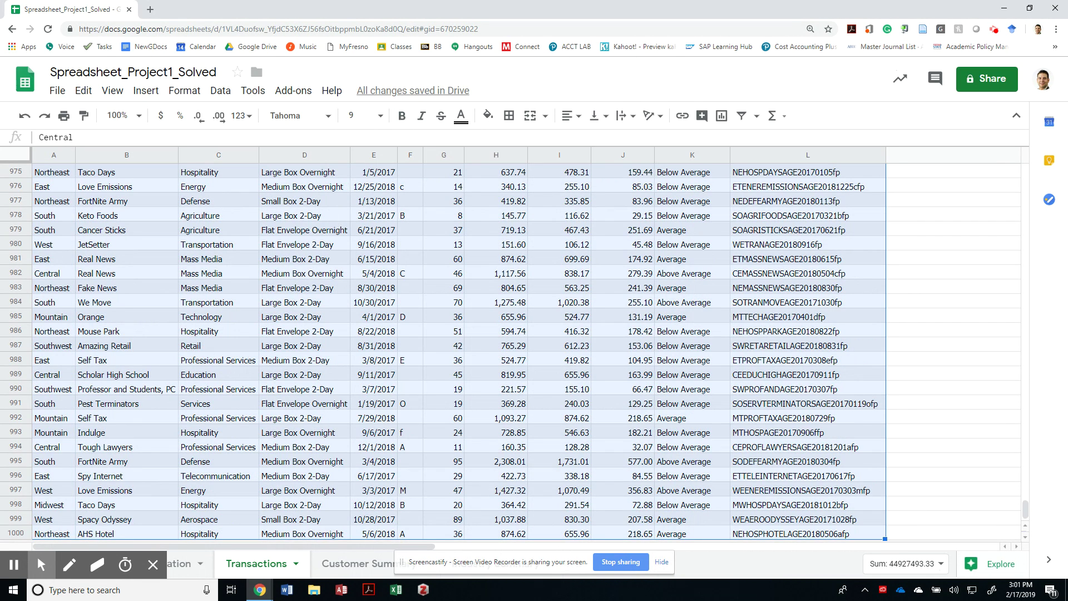
click(179, 90)
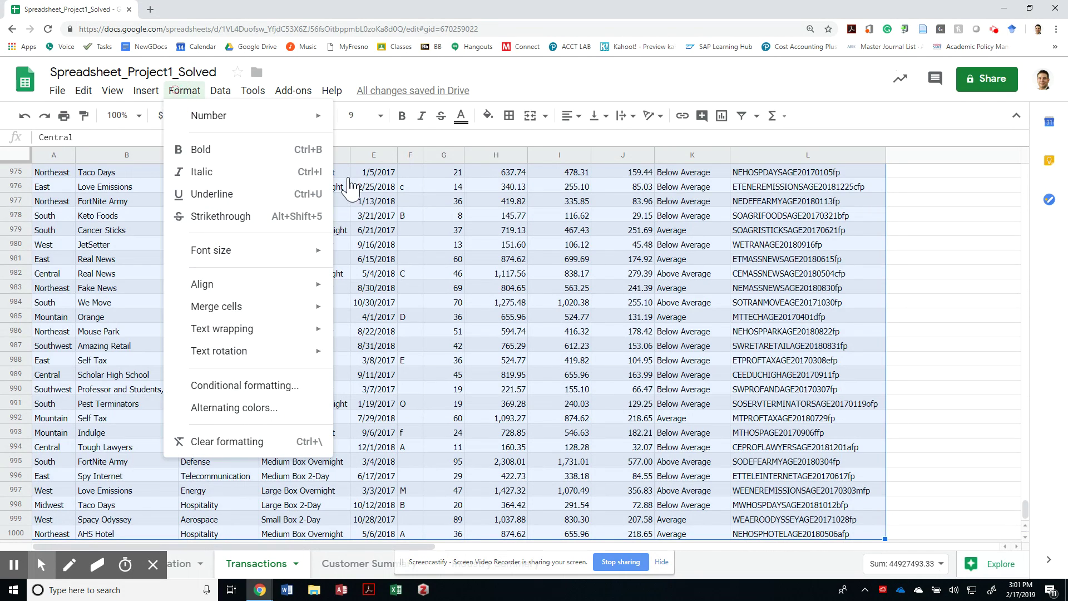
click(223, 387)
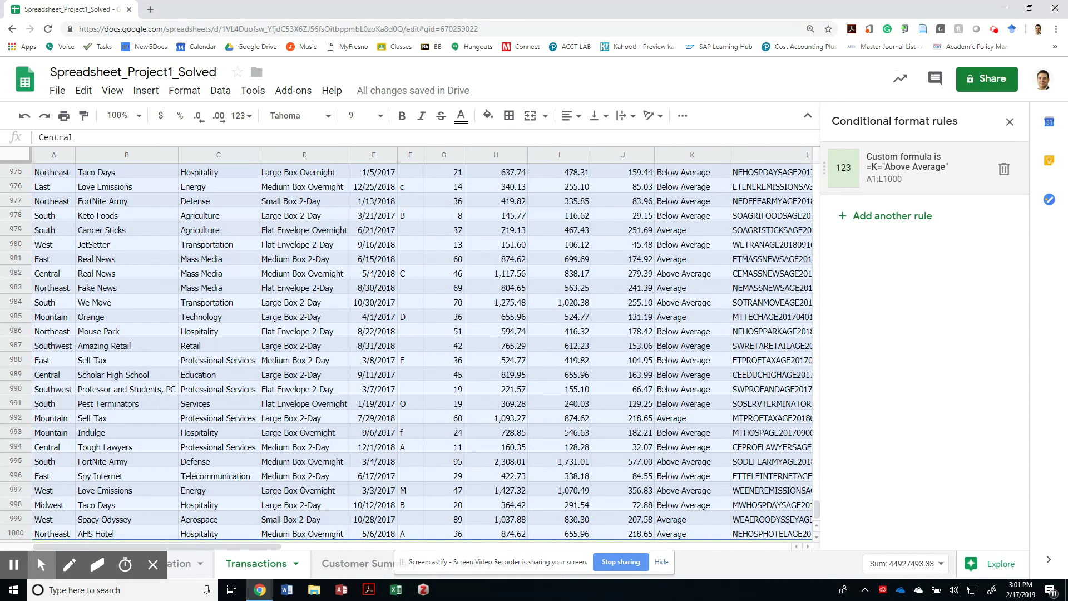
click(1004, 169)
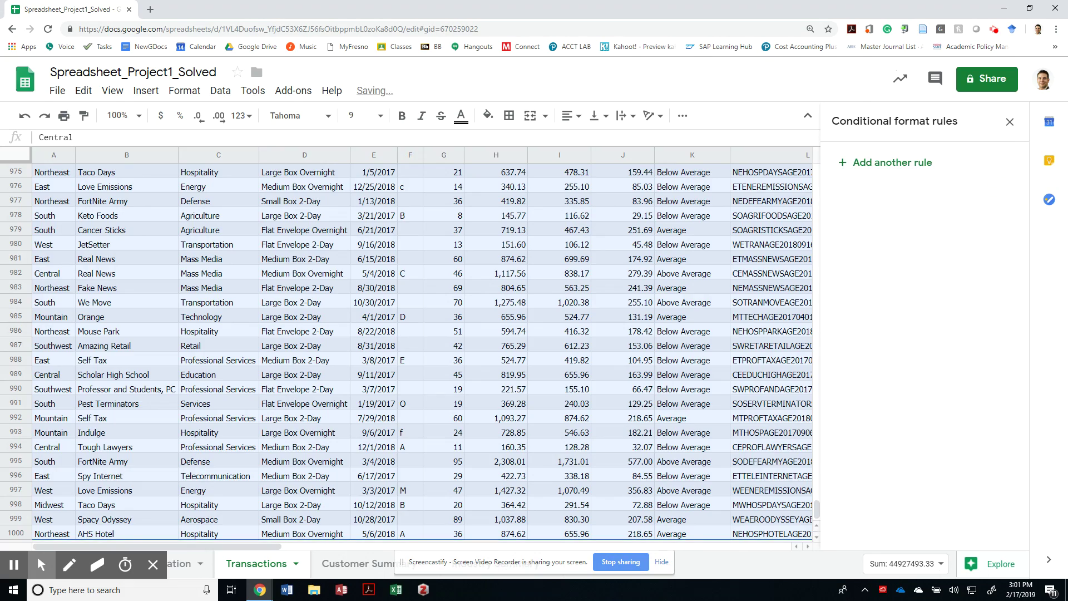
Add a single-color conditional formatting rule on A2:L1000 with the condition "Custom formula is".
scroll(423, 350, up, 20)
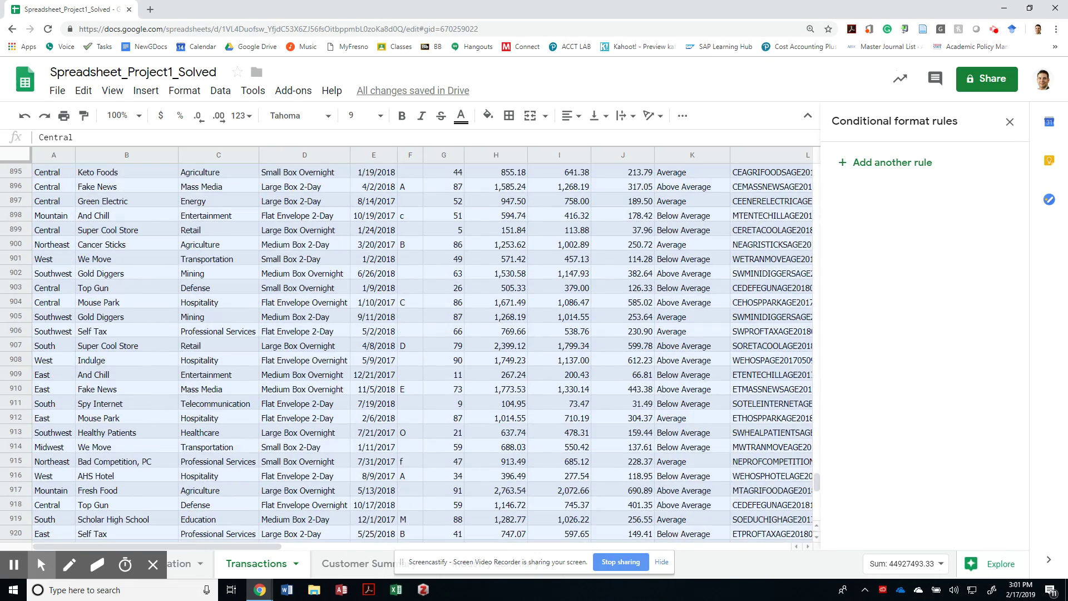
drag(816, 488, 815, 171)
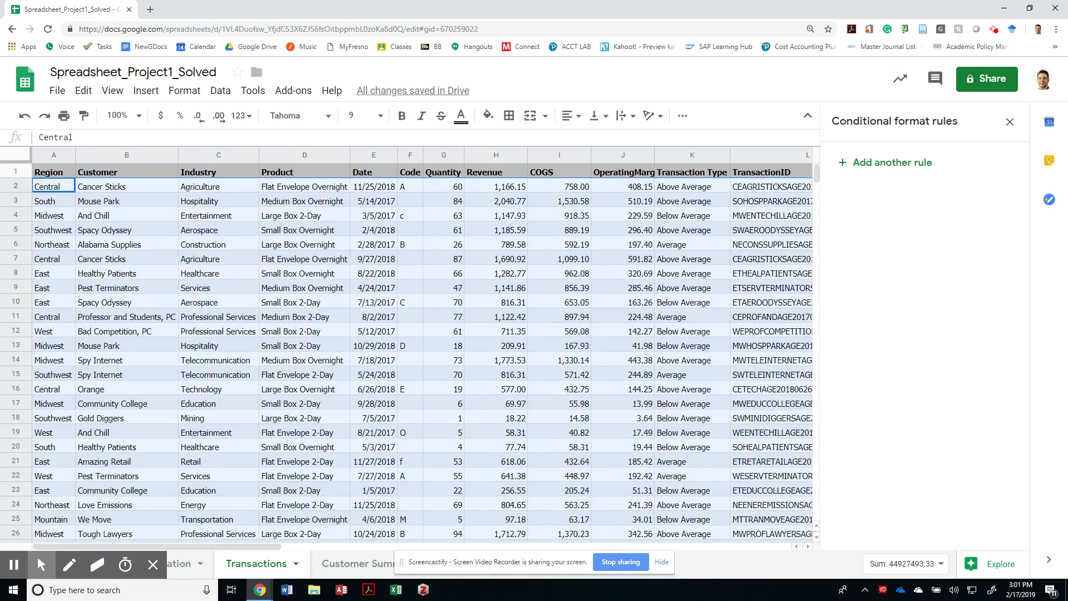
click(893, 163)
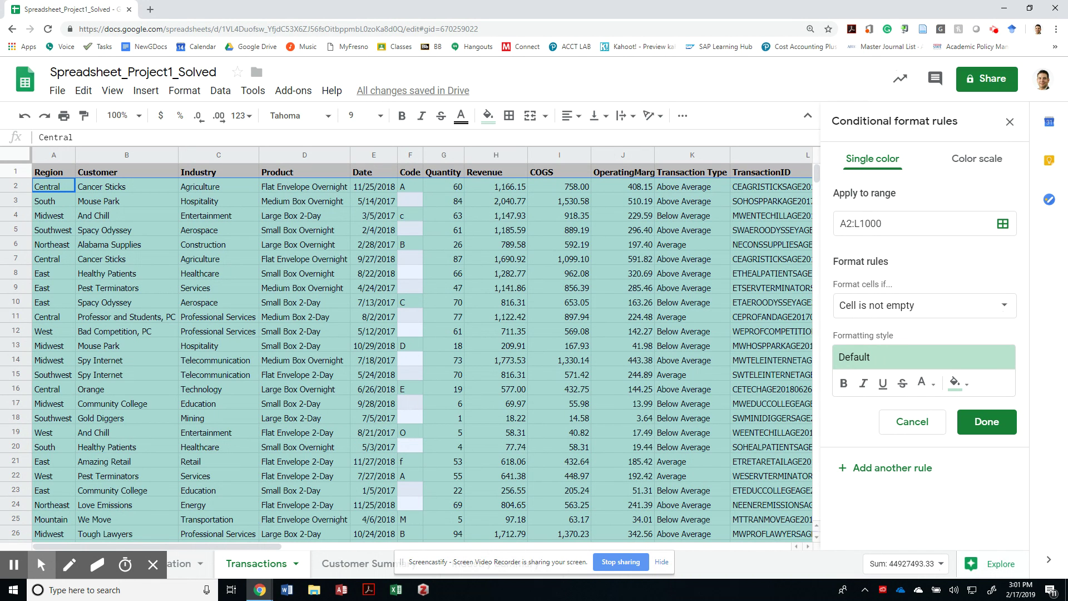
click(924, 305)
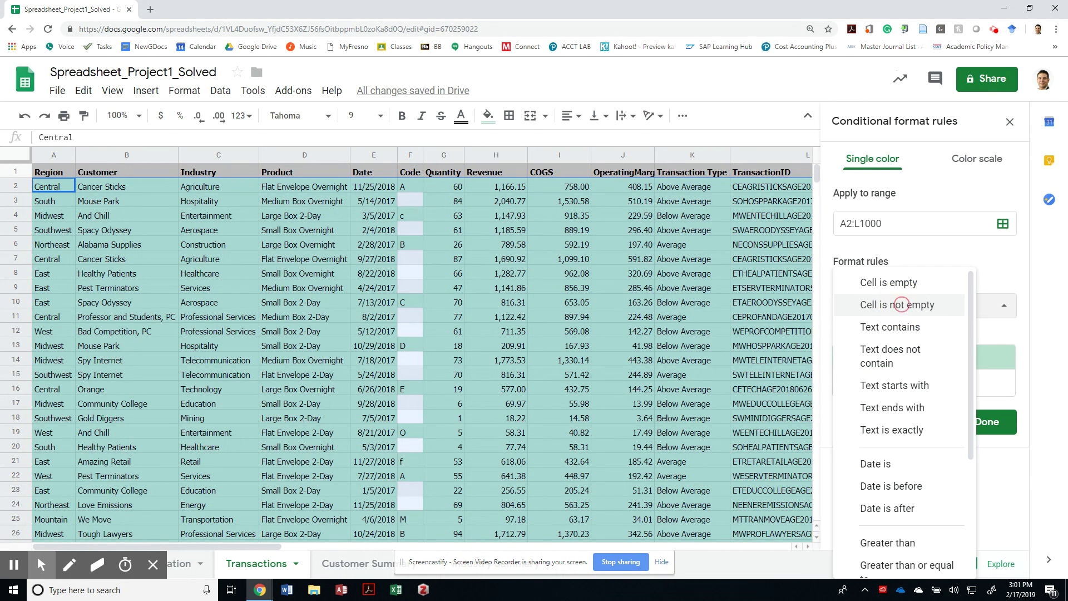
scroll(902, 389, down, 3)
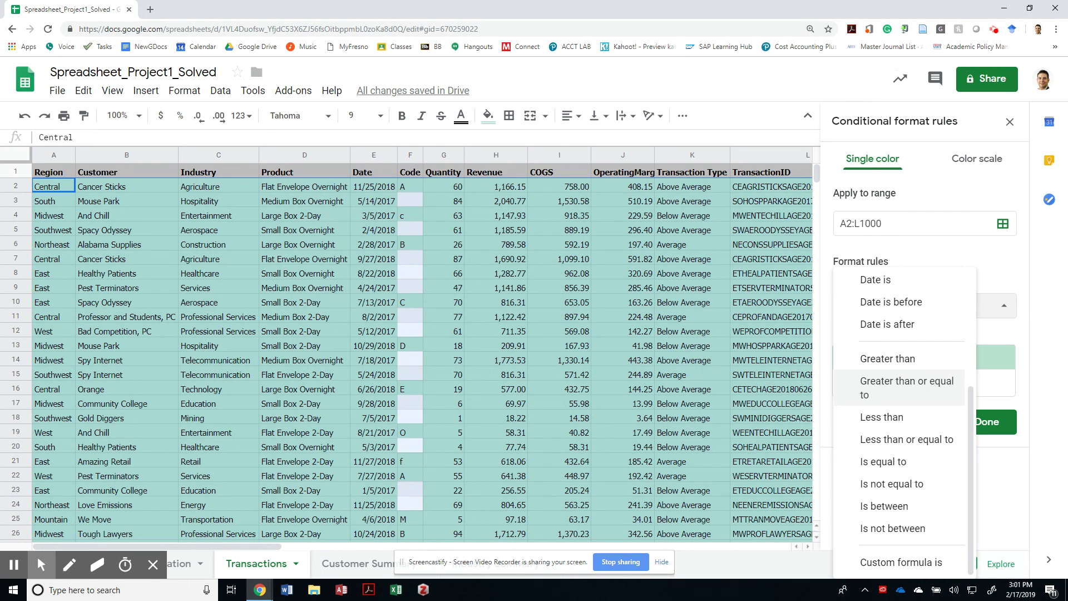
click(901, 562)
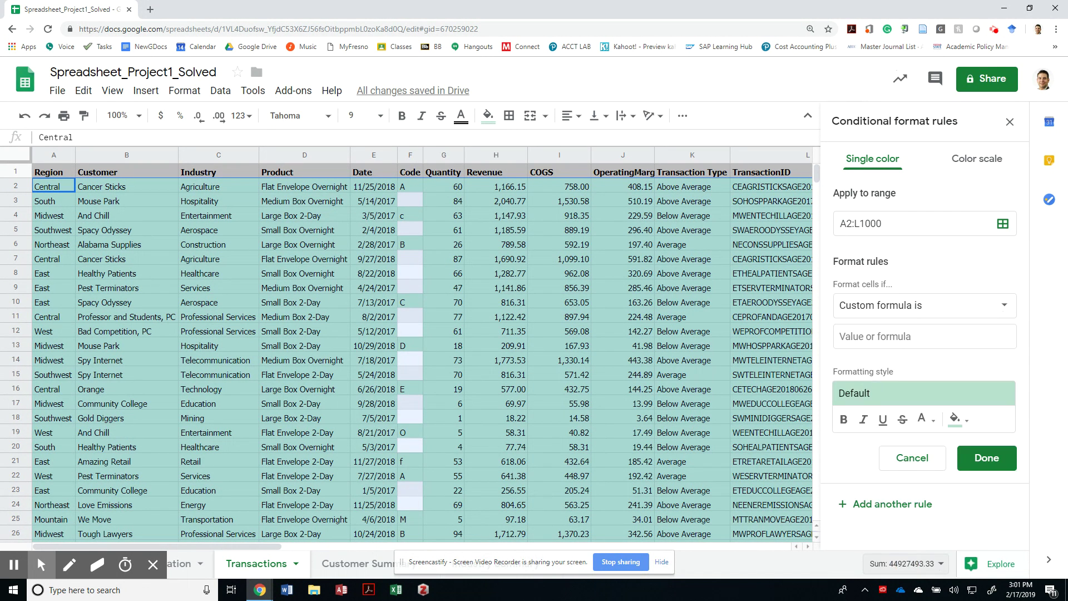
Enter the rule's custom formula =K2="Above Average".
click(924, 336)
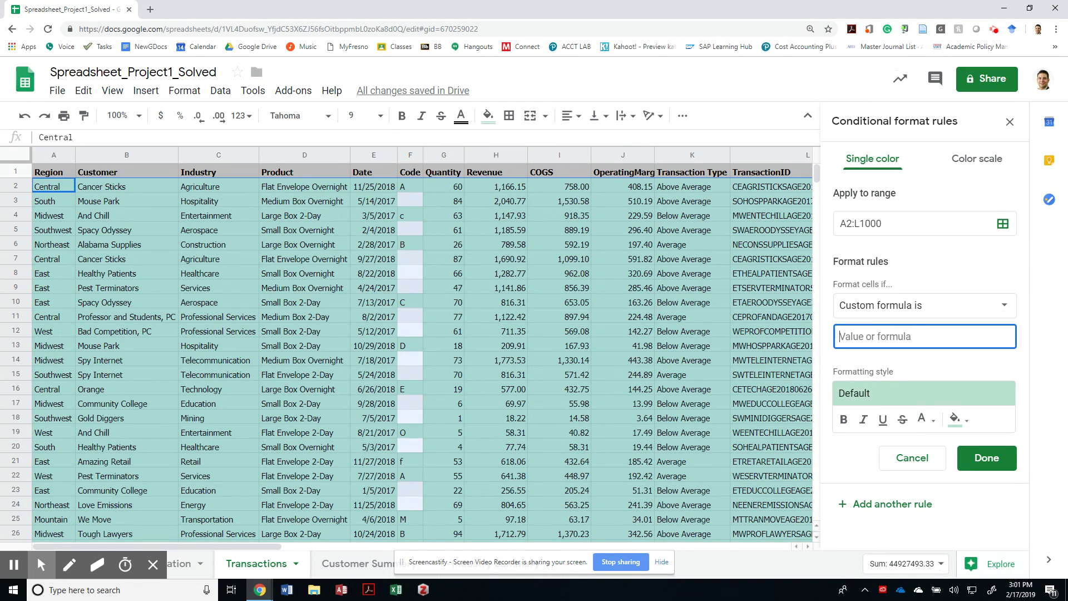
text(=K2)
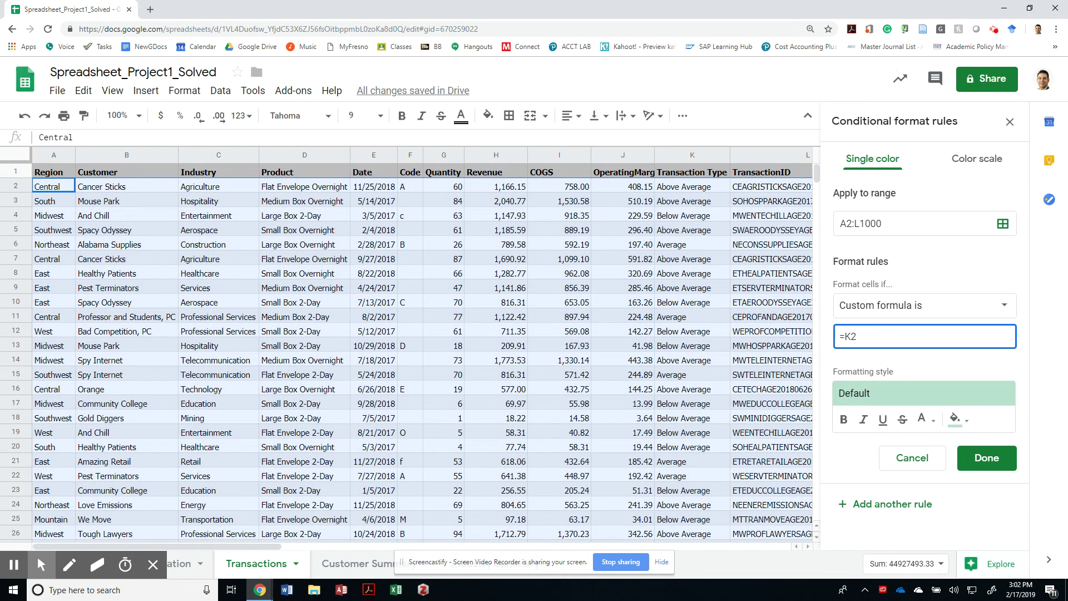
text(bove Average:")
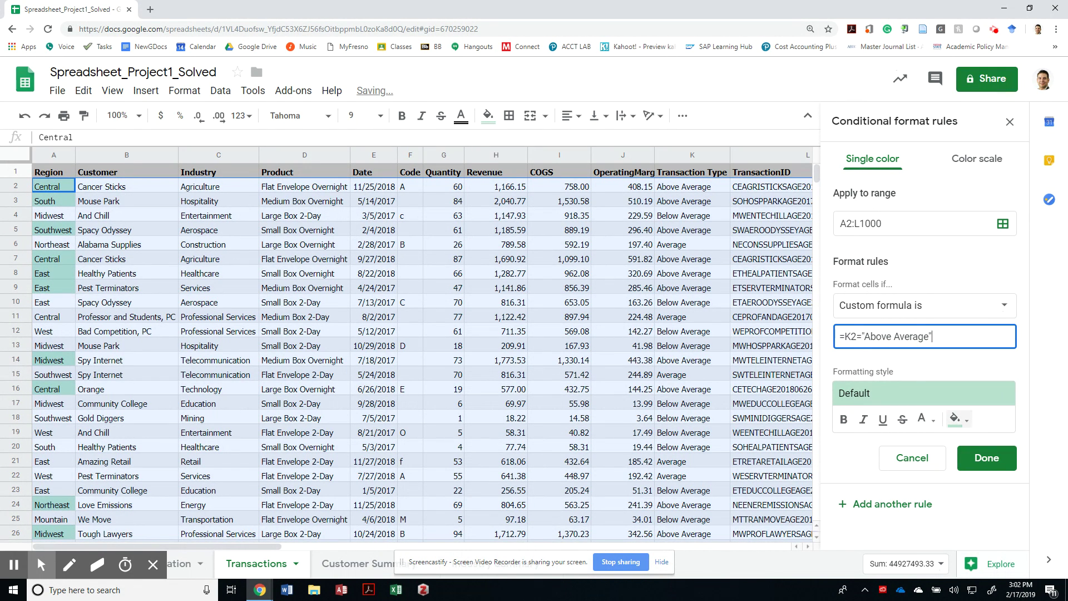
Give the rule a light green fill, change its formula to =$K2="Above Average", and save it.
click(955, 415)
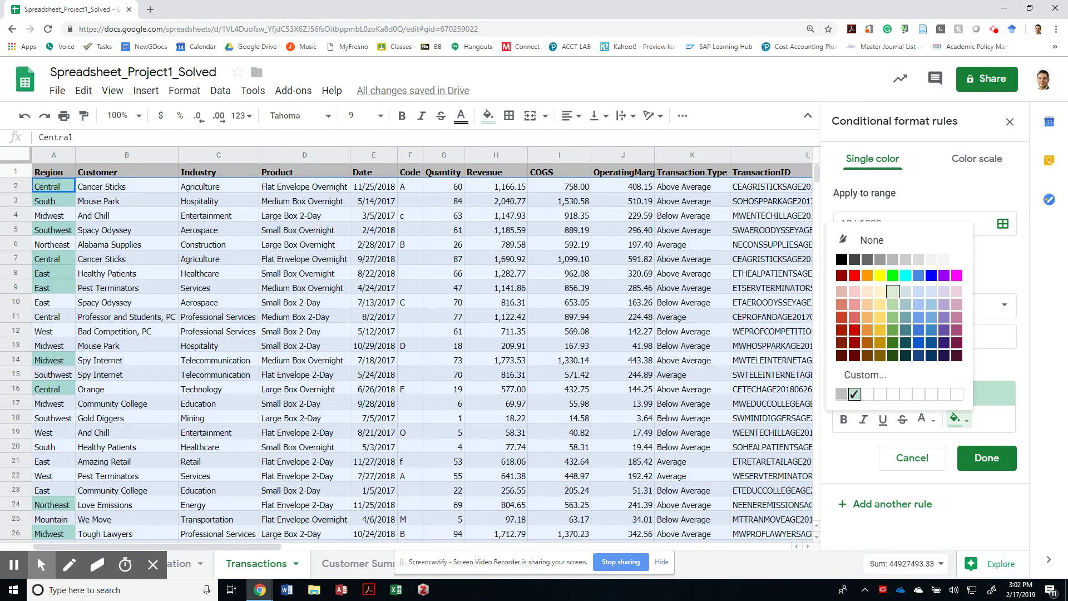
click(893, 291)
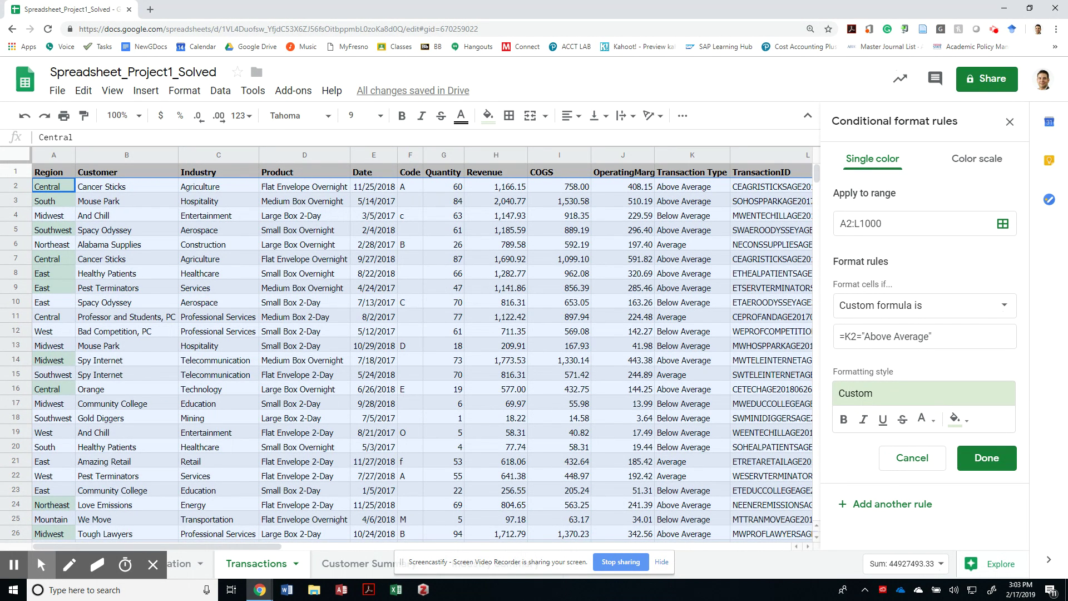
click(956, 336)
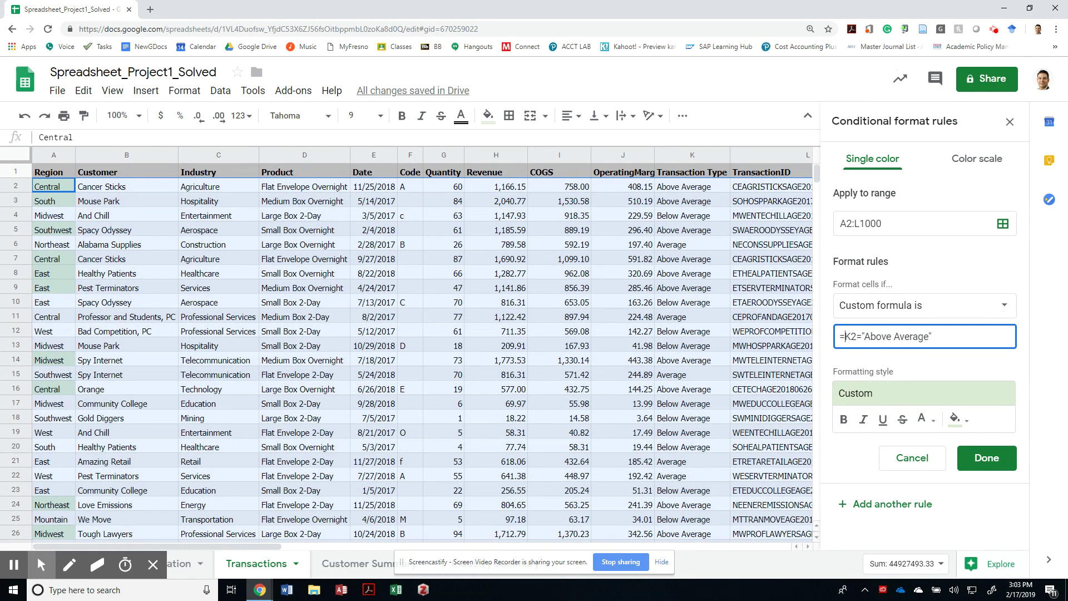
text($)
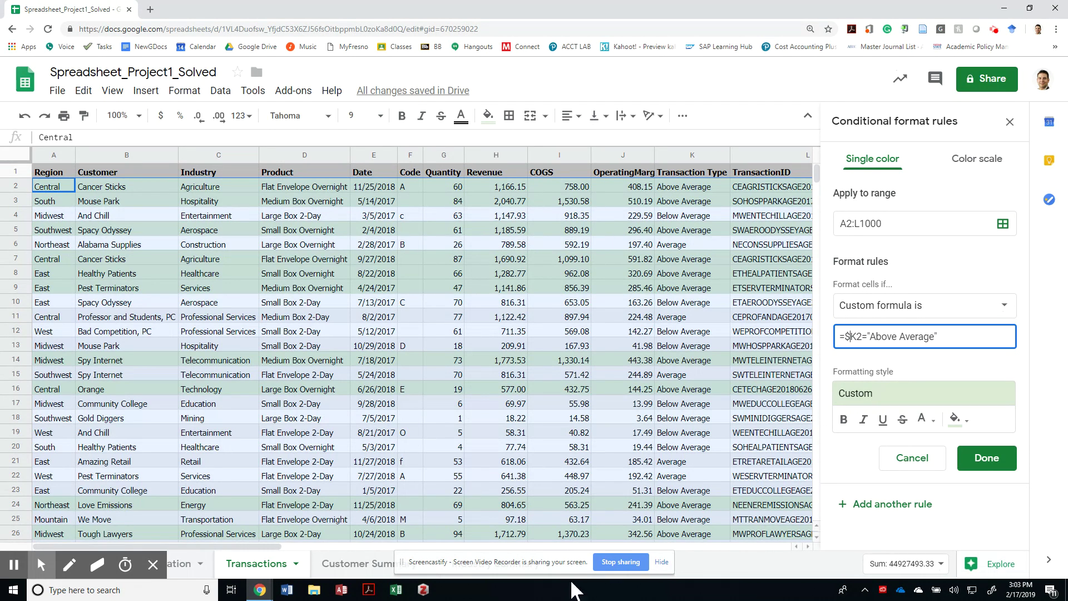
click(979, 457)
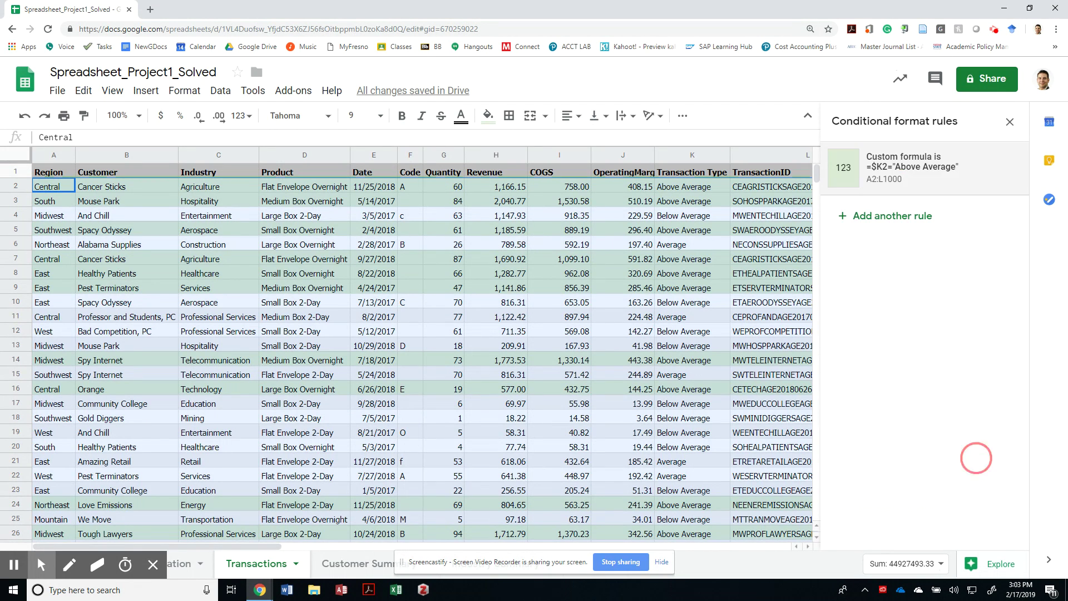
click(893, 216)
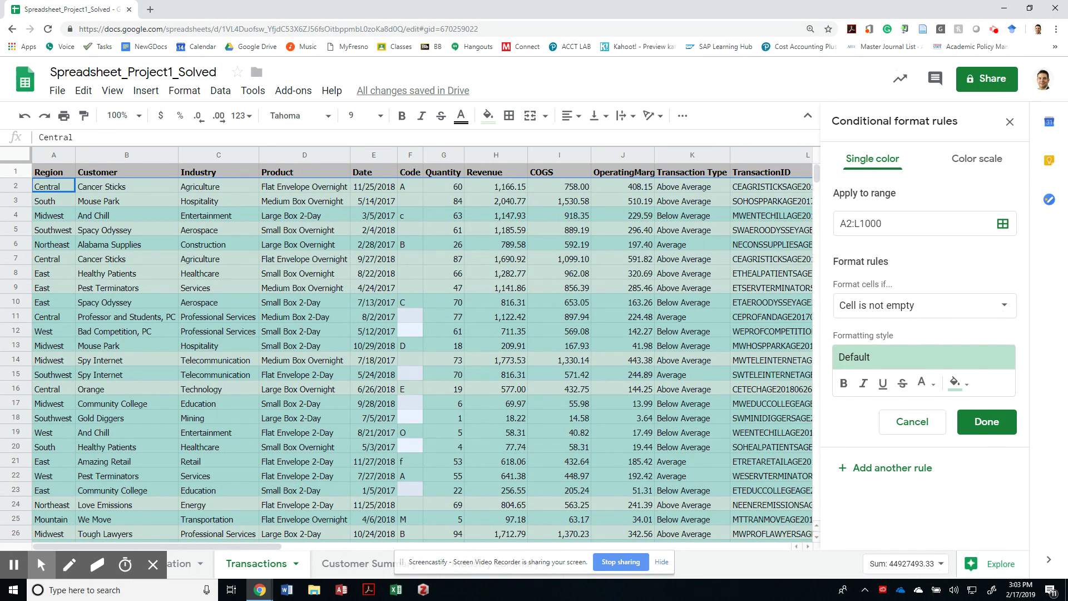
click(924, 305)
scroll(902, 435, down, 5)
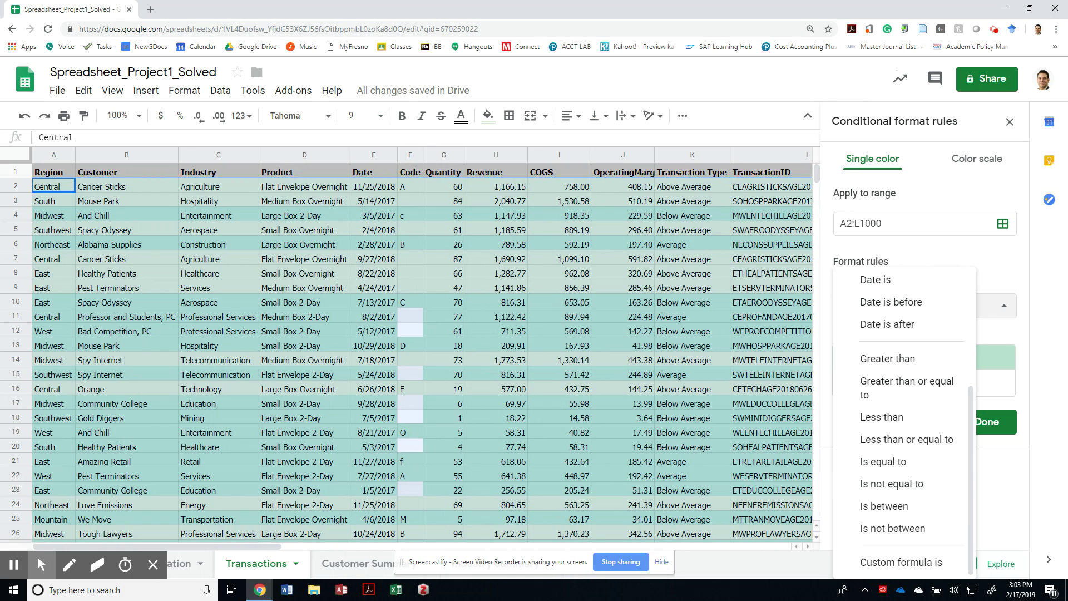
click(1049, 122)
click(885, 424)
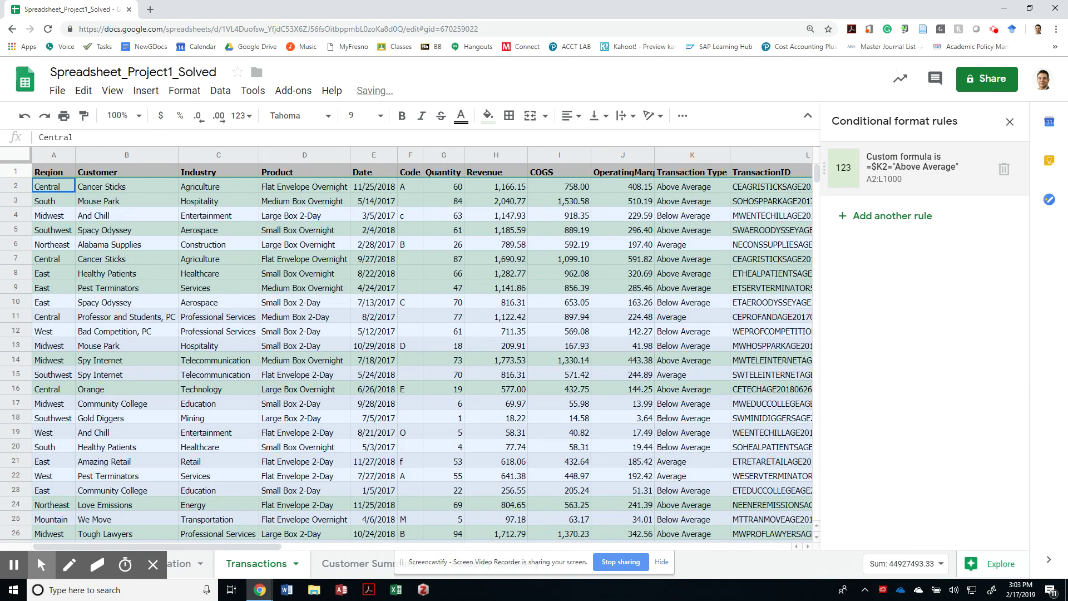
Add a second conditional formatting rule on A2:L1000 with the custom formula =$K2="Below Average".
click(893, 216)
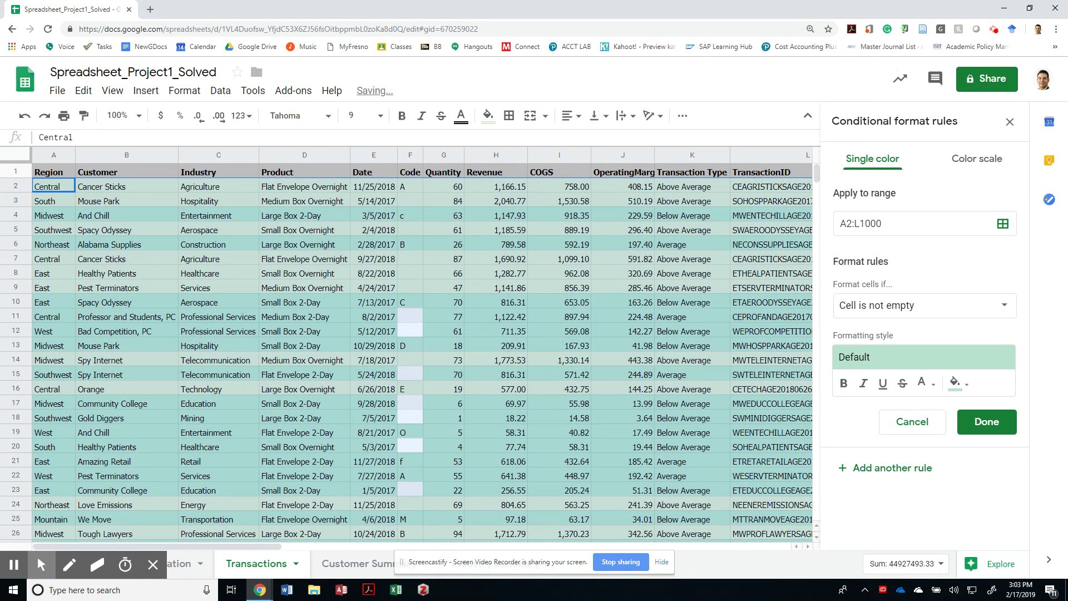
click(923, 305)
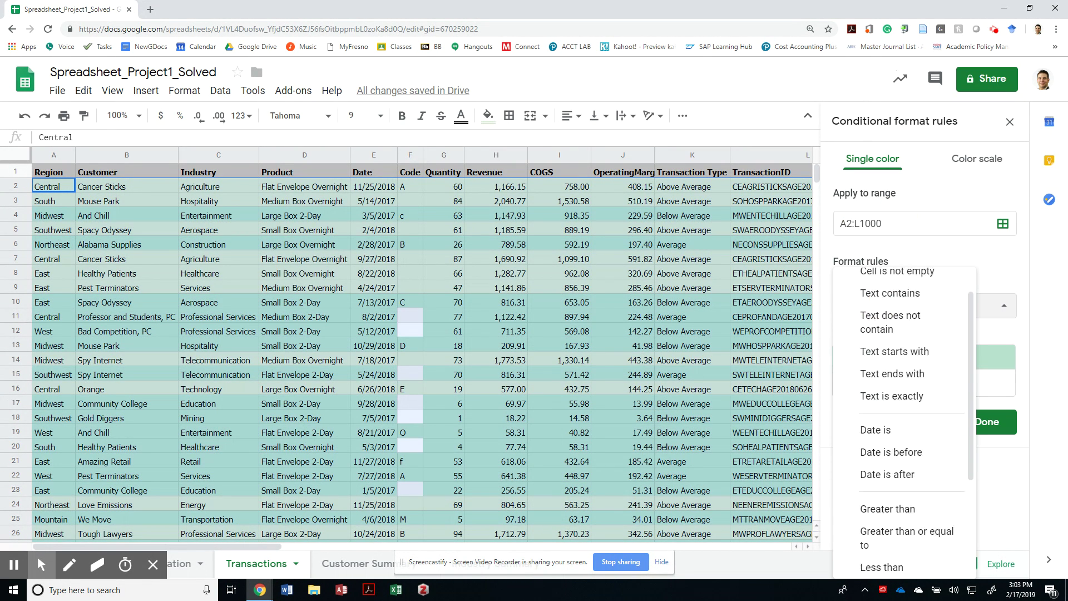
scroll(901, 473, down, 3)
click(896, 563)
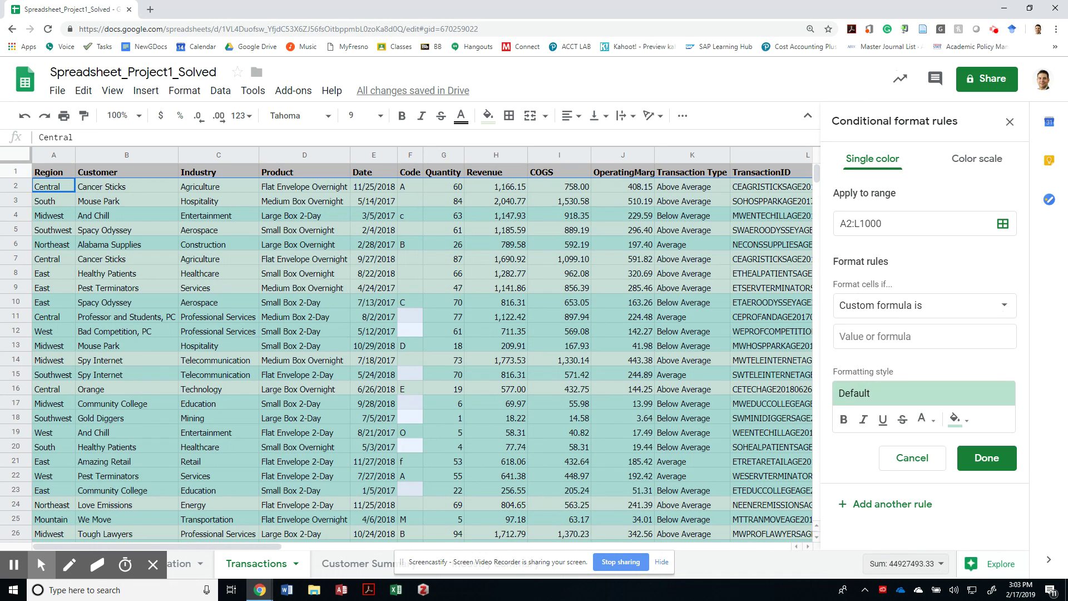
click(873, 333)
text(=)
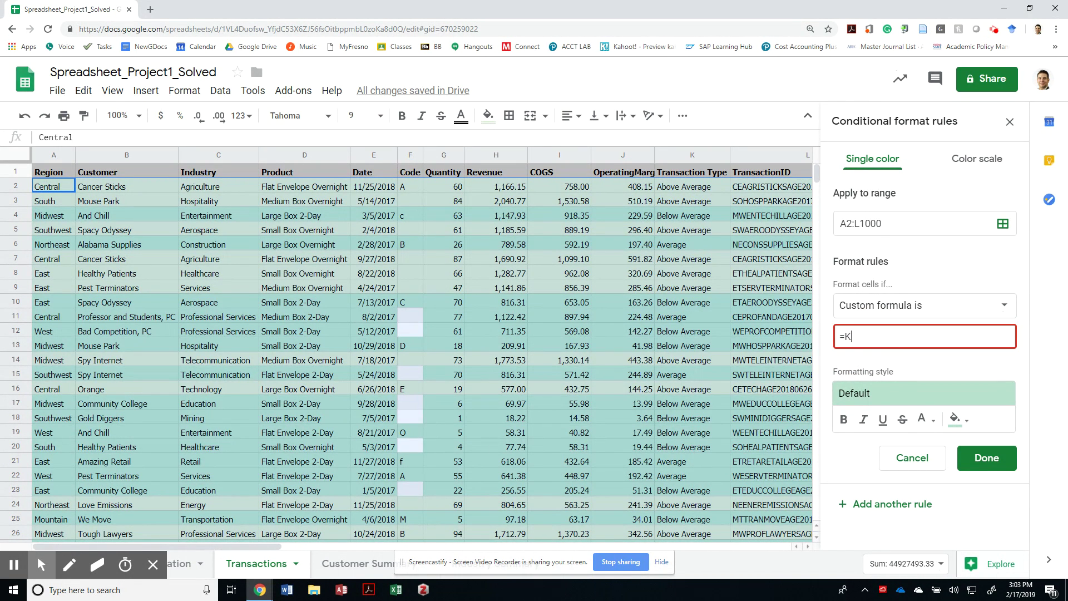
text($)
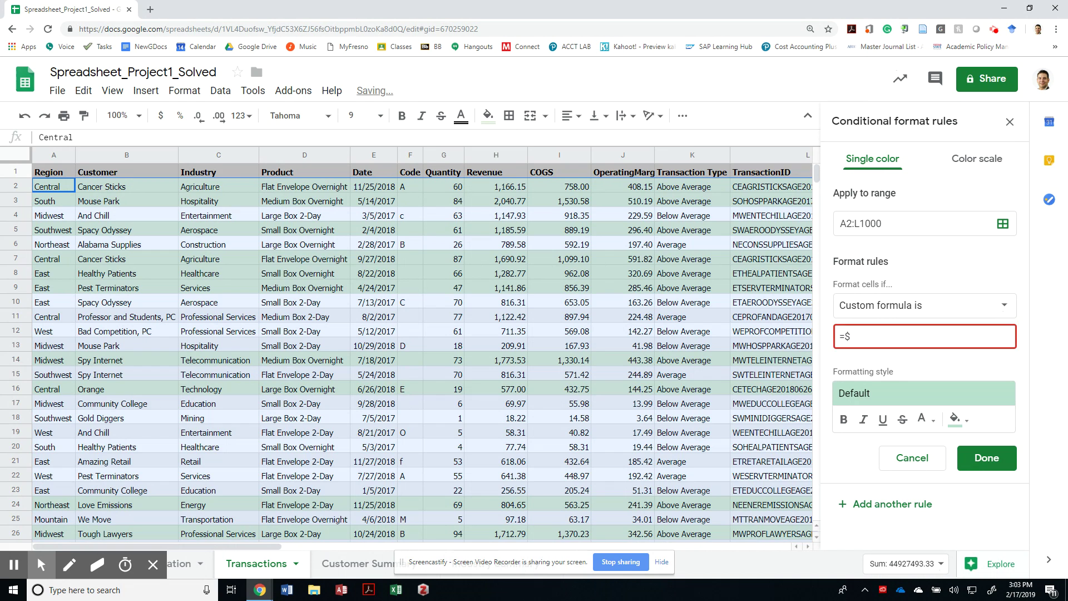
text(K2="Below)
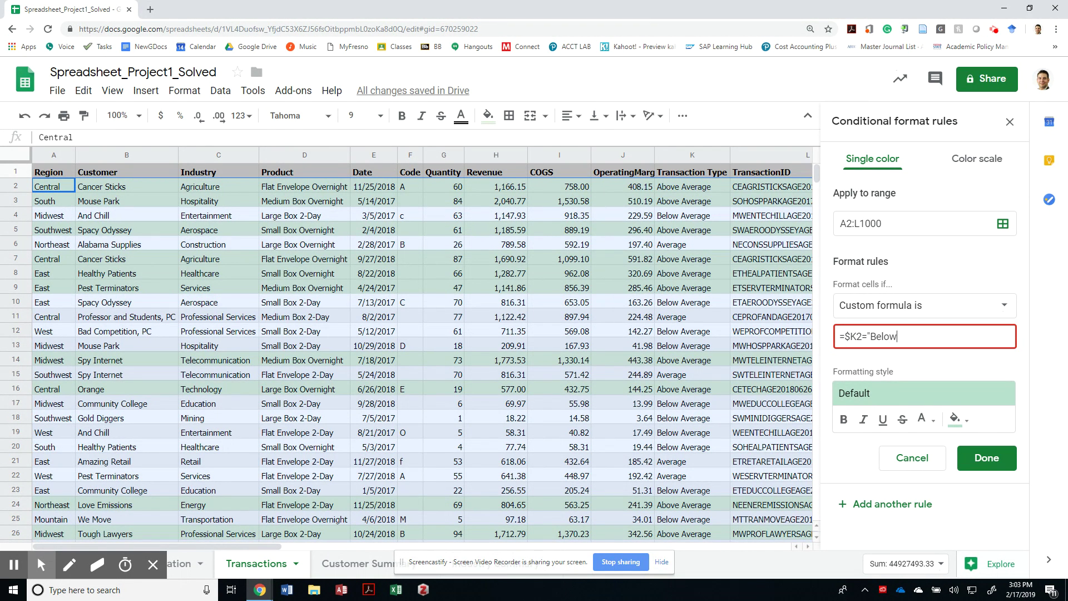
text( Average")
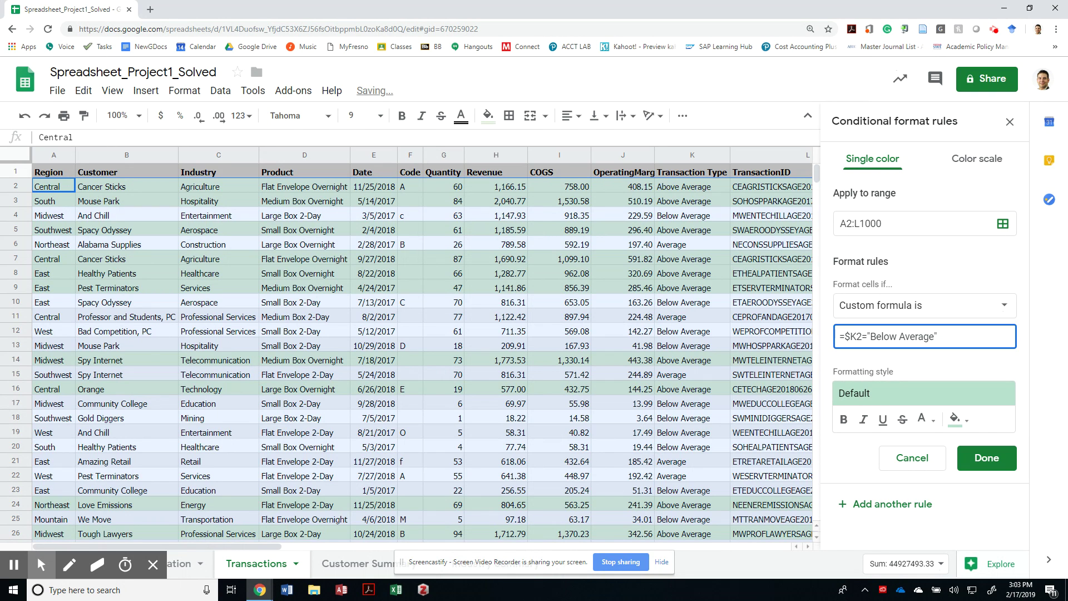
Give the Below Average rule a light red fill, check the colored rows further down, and save the rule.
click(959, 420)
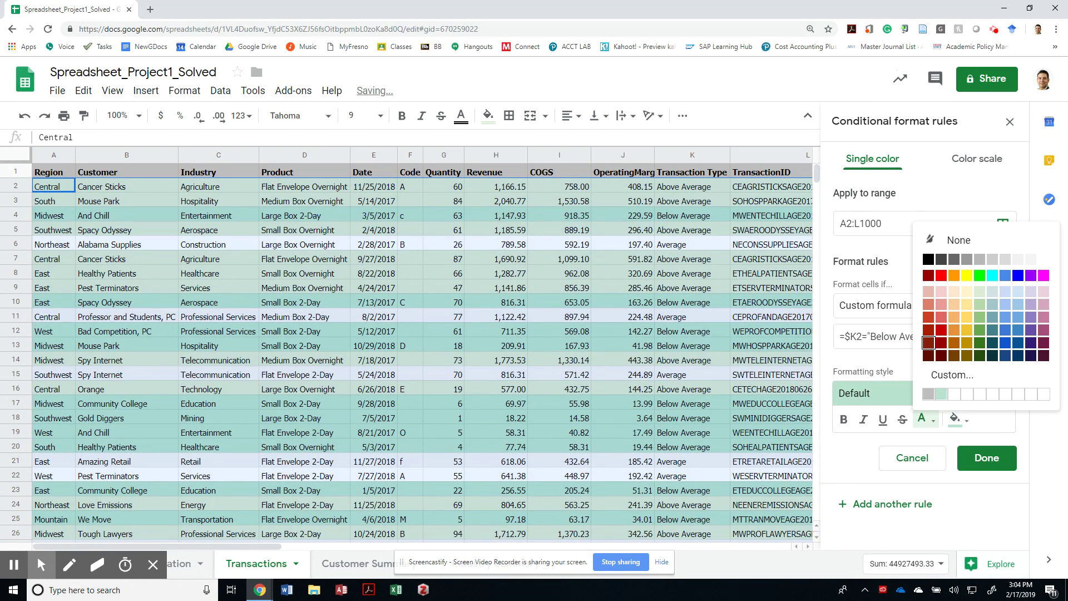
click(956, 419)
click(956, 418)
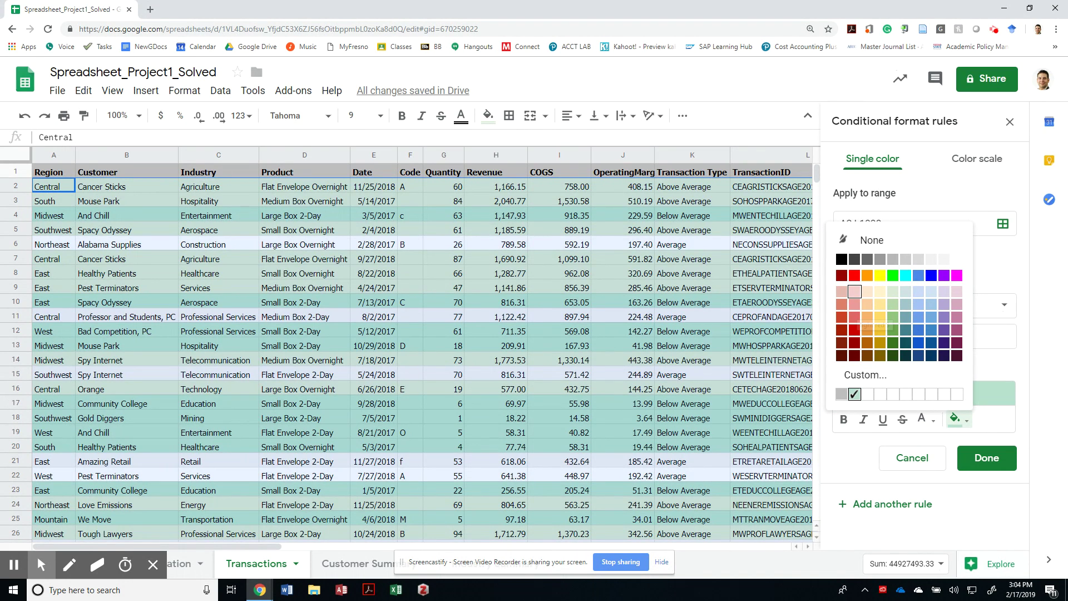
click(855, 291)
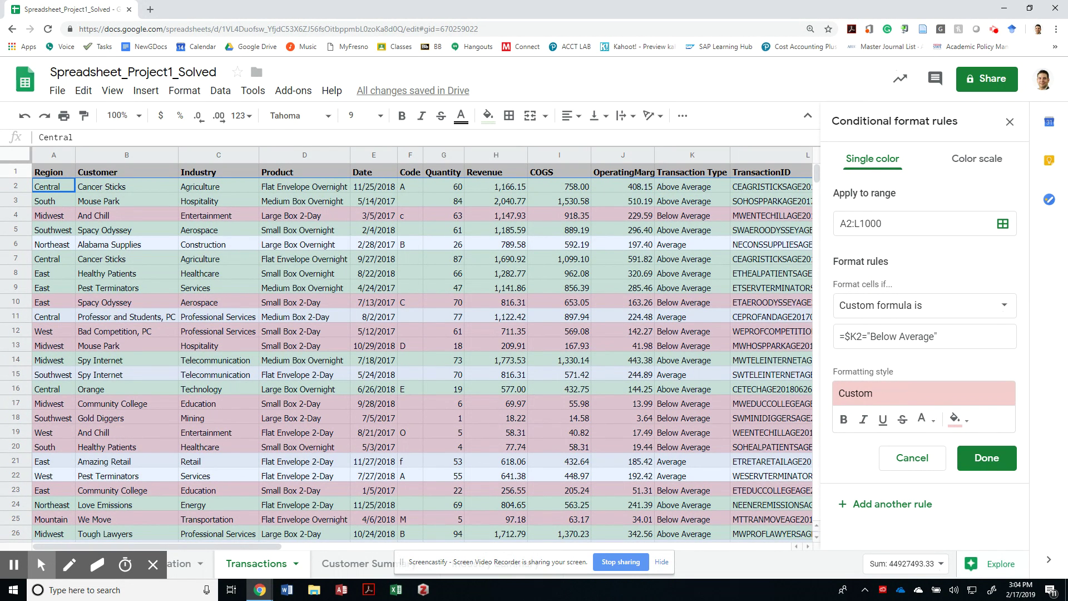
scroll(423, 351, down, 20)
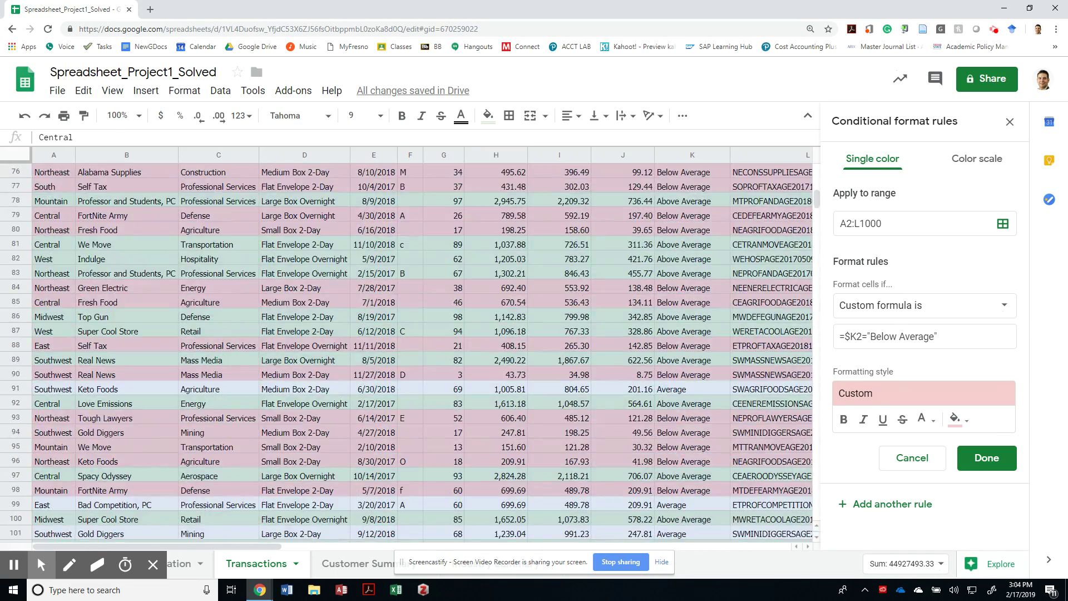
scroll(423, 350, down, 20)
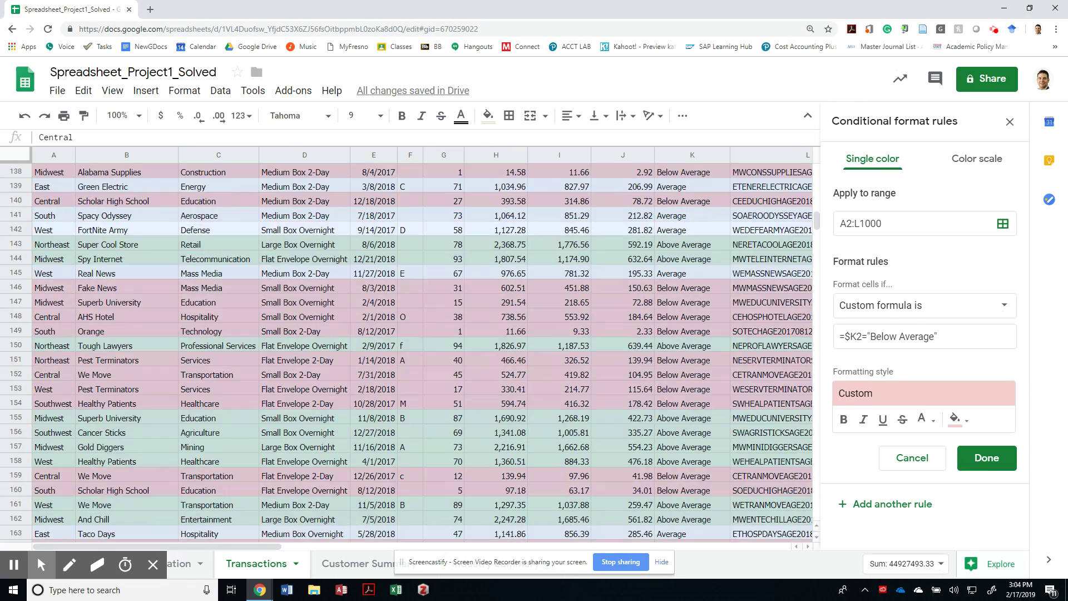
scroll(423, 350, down, 6)
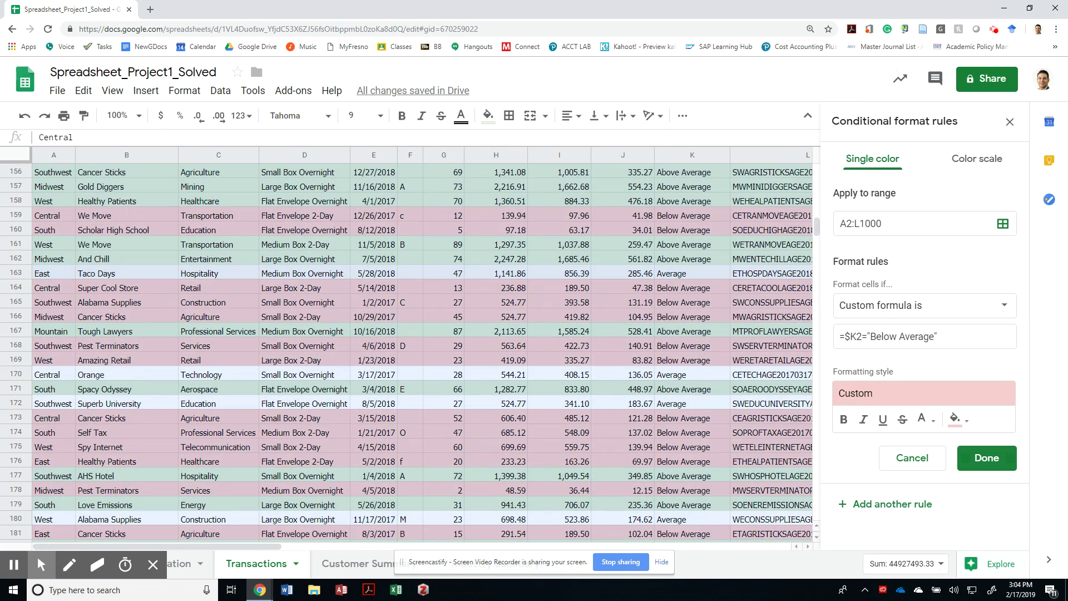
click(988, 459)
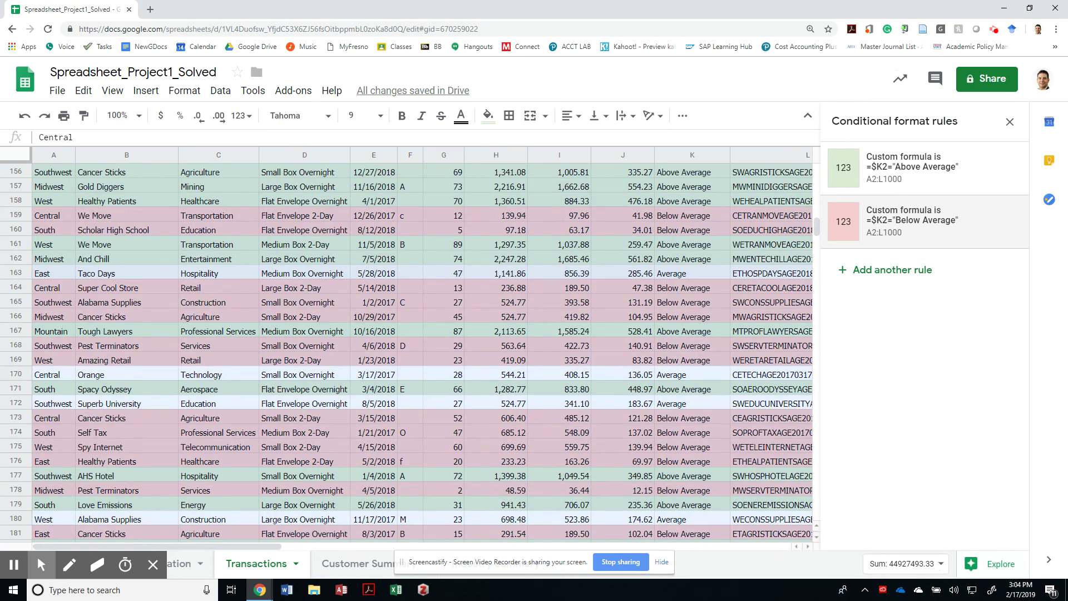
Close the conditional formatting rules and return to cell A1 of the Transactions sheet.
scroll(423, 351, up, 4)
scroll(423, 351, up, 4)
drag(817, 221, 817, 169)
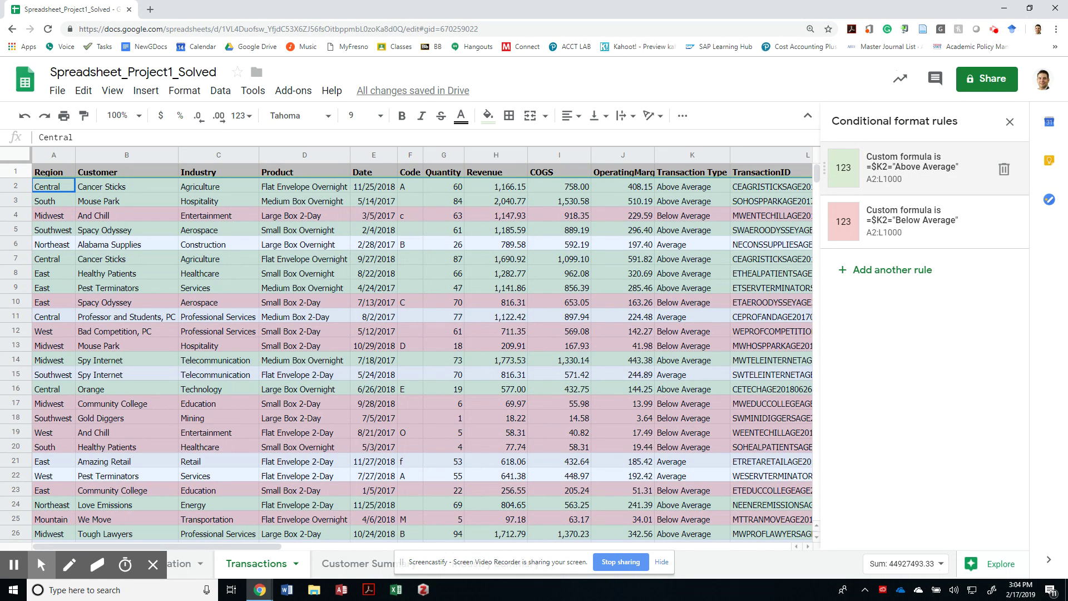
click(1010, 122)
click(808, 331)
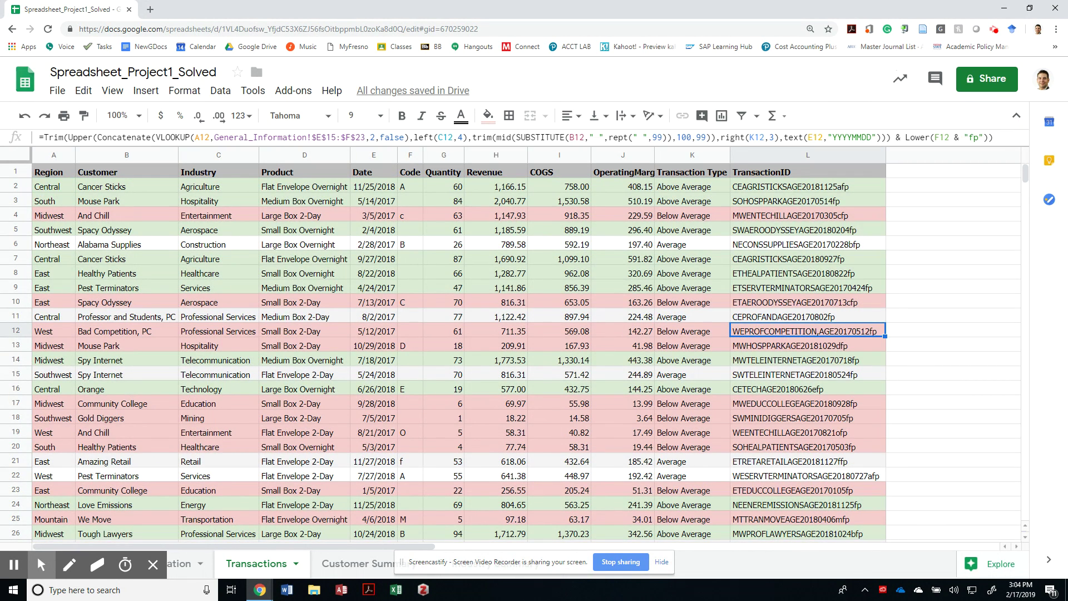
key(ctrl+Home)
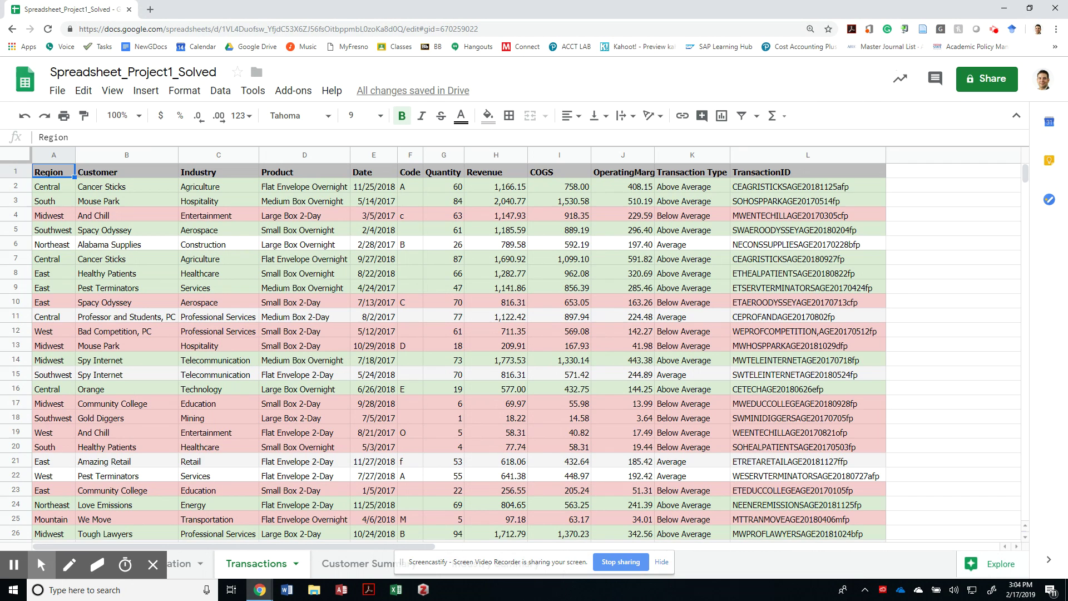